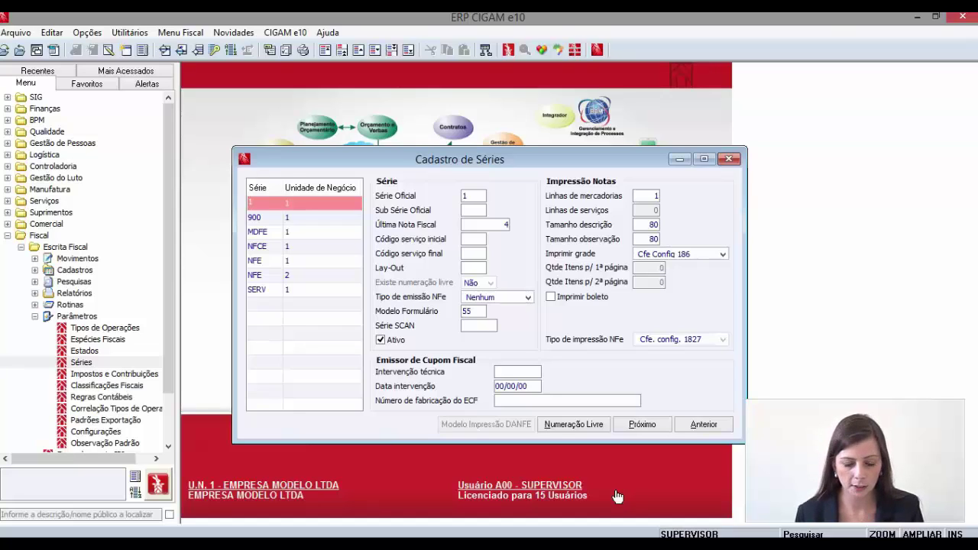
- Review the identification and last invoice number fields in the register of series 1
{"action": "key", "text": "Tab"}
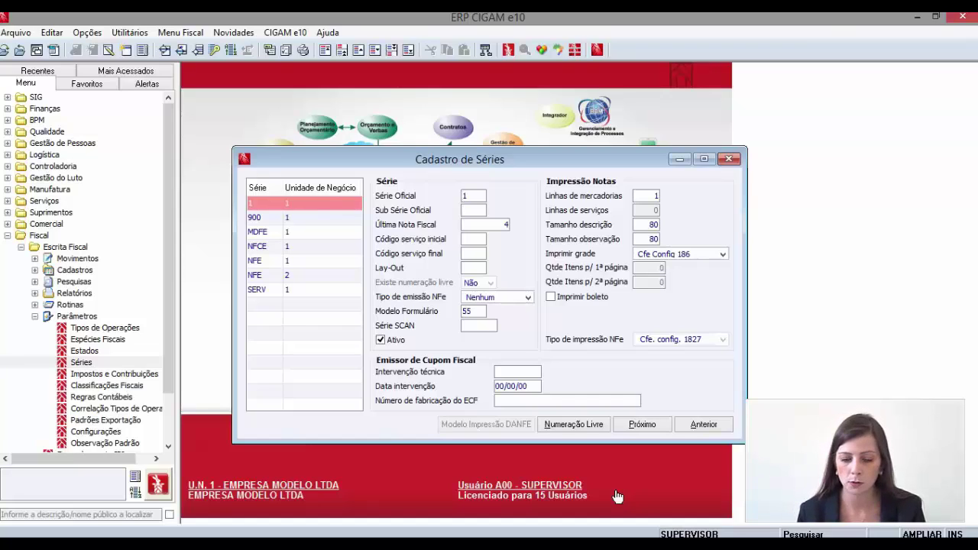
{"action": "key", "text": "Tab"}
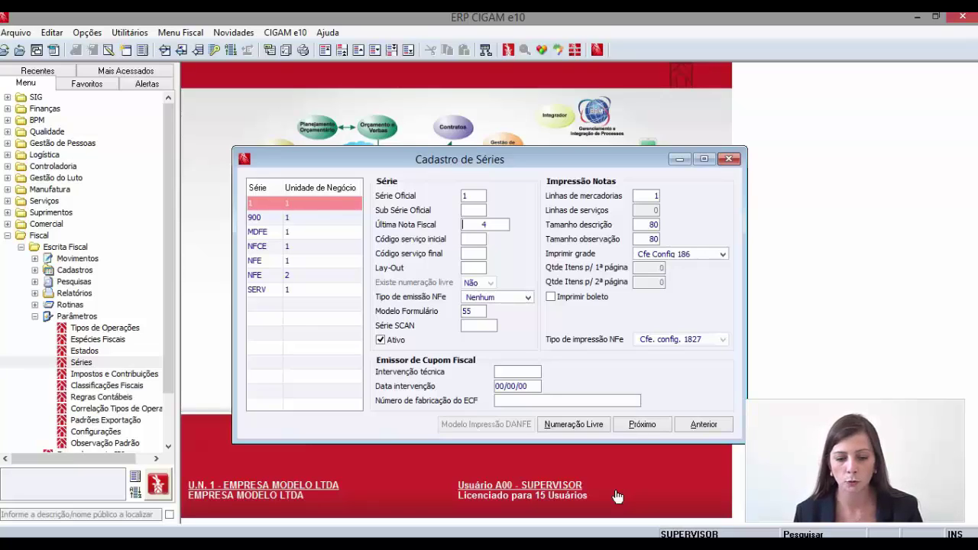
{"action": "key", "text": "Tab"}
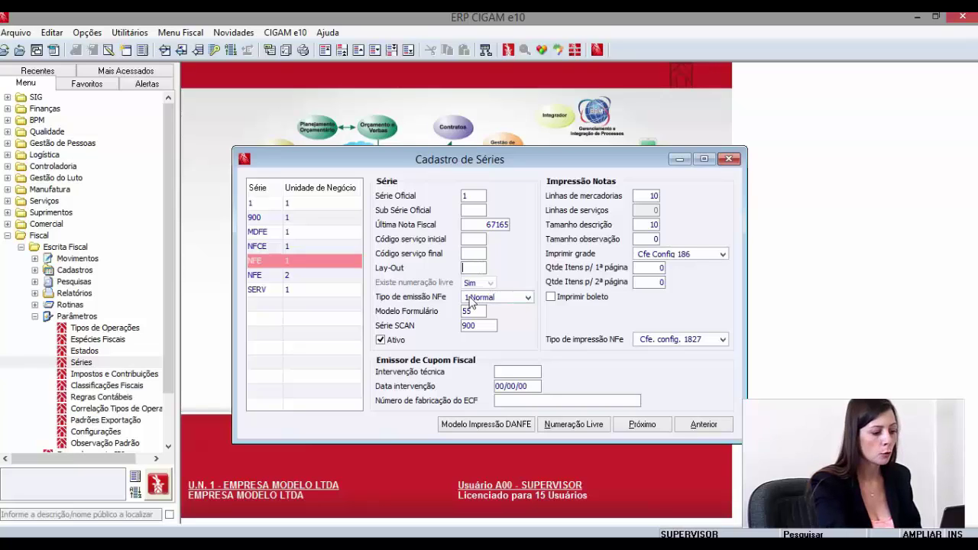
- Review the Tipo de emissão NFe options for the NFE series of business unit 1 and keep 1 Normal
{"action": "left_click", "coordinate": [488, 300]}
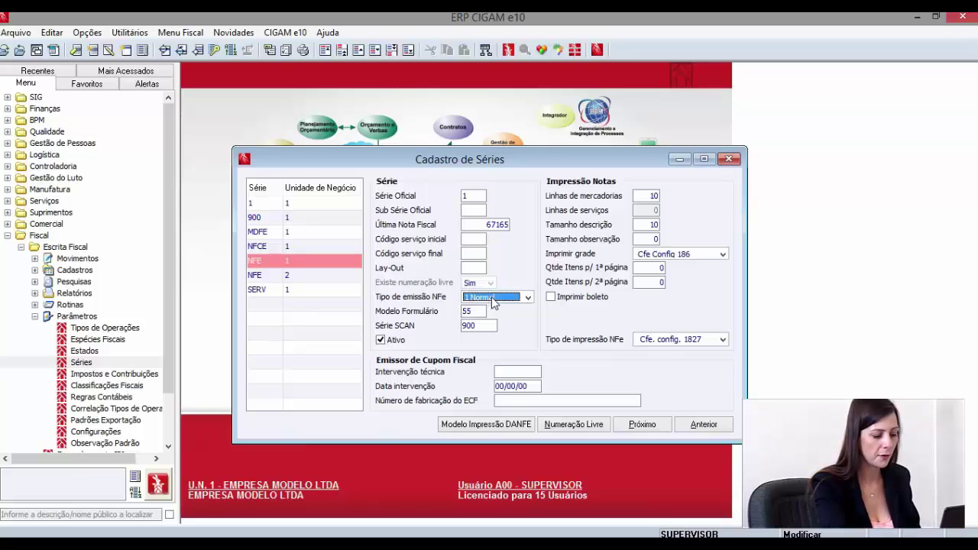
{"action": "left_click", "coordinate": [493, 303]}
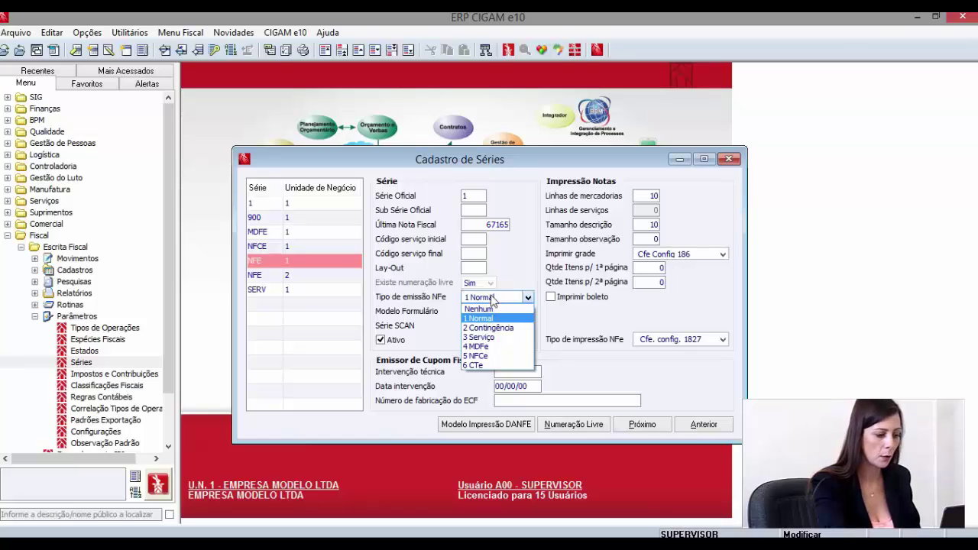
{"action": "left_click", "coordinate": [493, 299]}
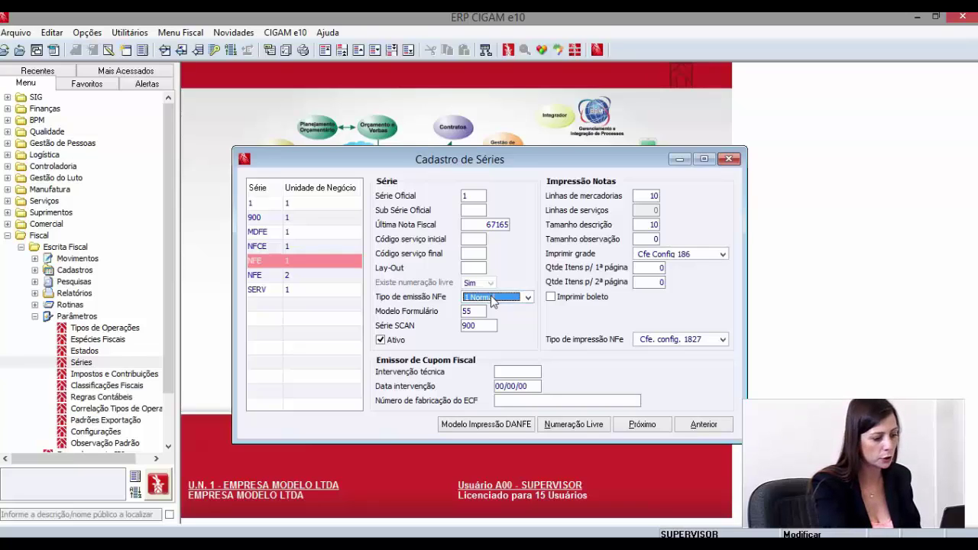
{"action": "left_click", "coordinate": [492, 299]}
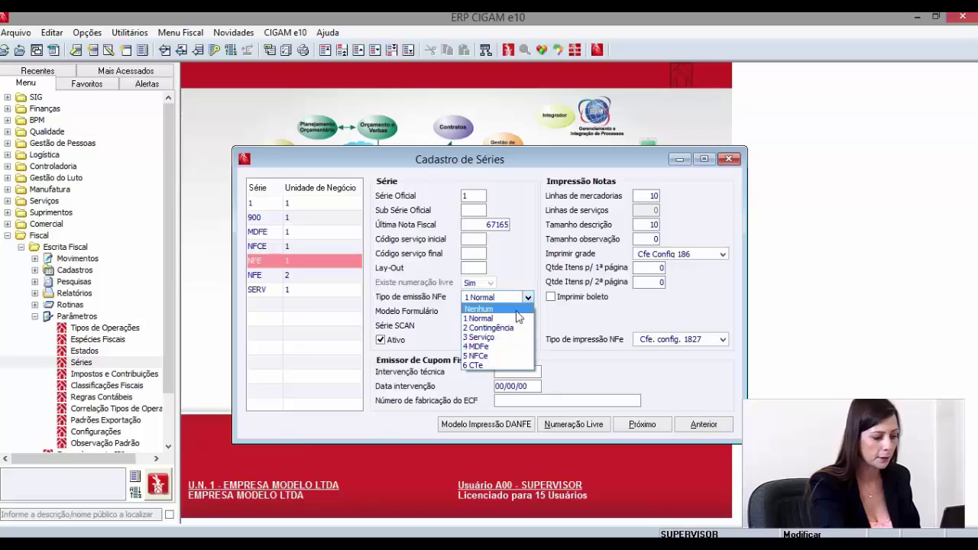
{"action": "left_click", "coordinate": [516, 318]}
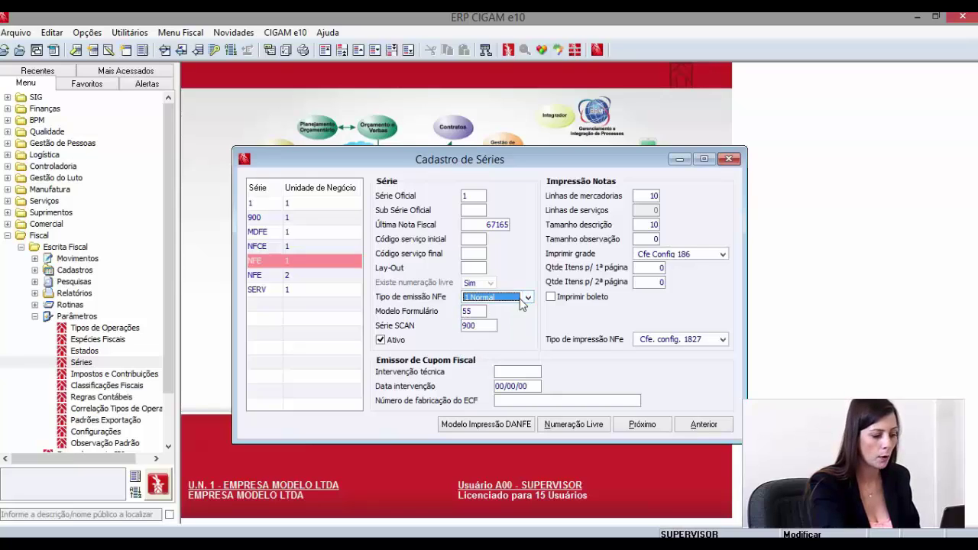
{"action": "left_click", "coordinate": [481, 312]}
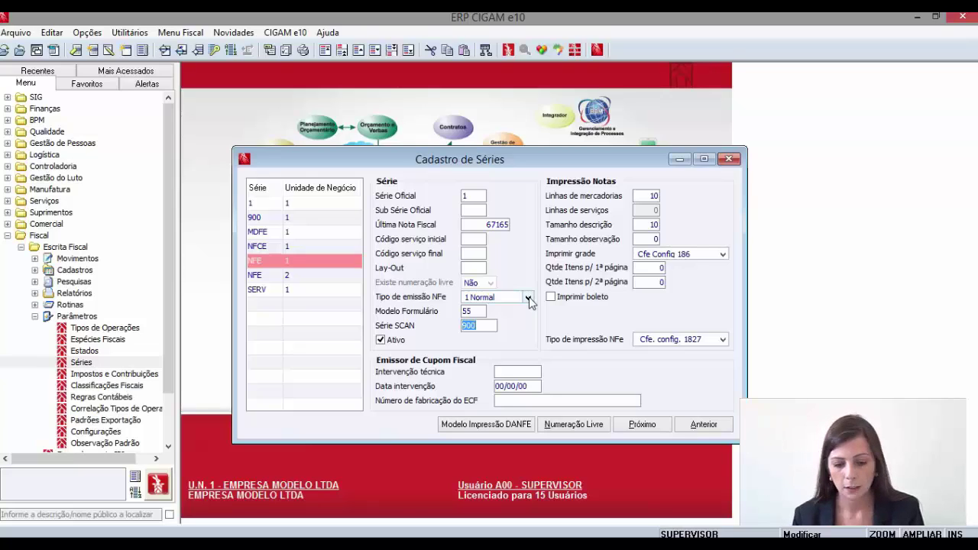
- Deactivate the NFE series with the Ativo option and activate it again
{"action": "key", "text": "Tab"}
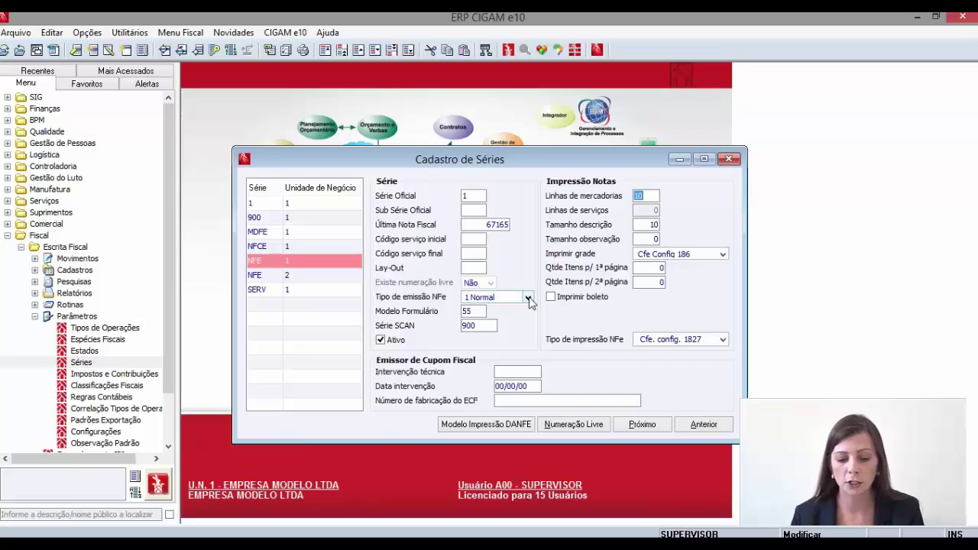
{"action": "left_click", "coordinate": [381, 340]}
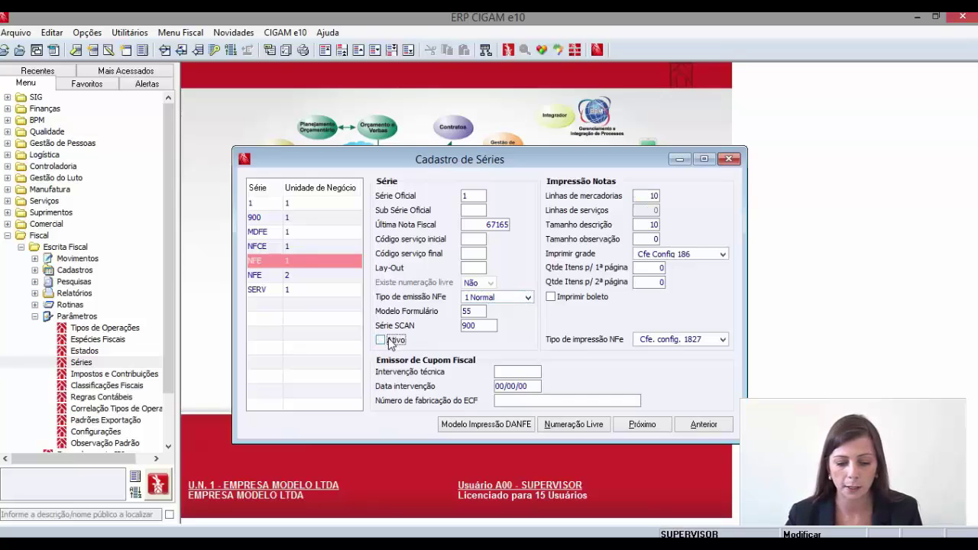
{"action": "left_click", "coordinate": [381, 340]}
{"action": "key", "text": "Tab"}
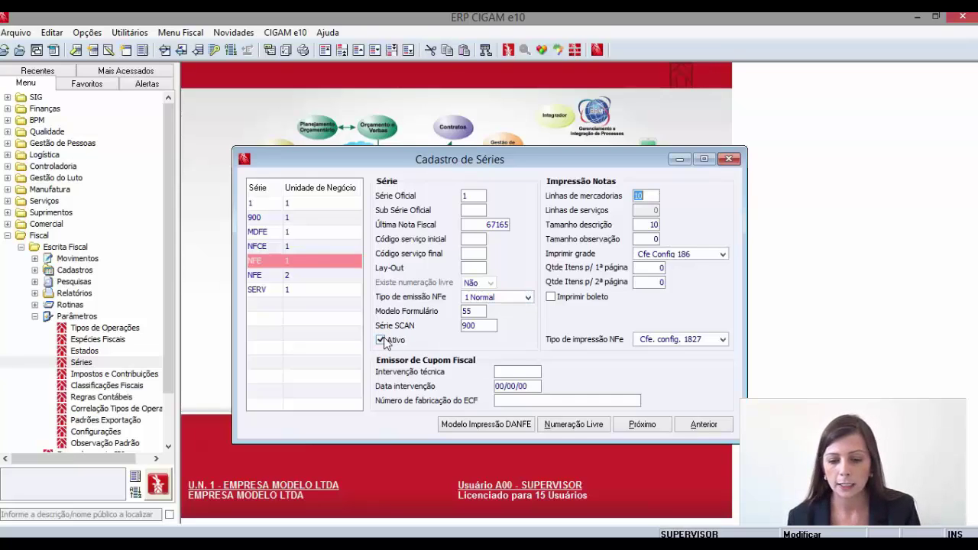
- Examine the Impressão Notas settings of the NFE series, from the description size through the Imprimir boleto option
{"action": "key", "text": "Tab"}
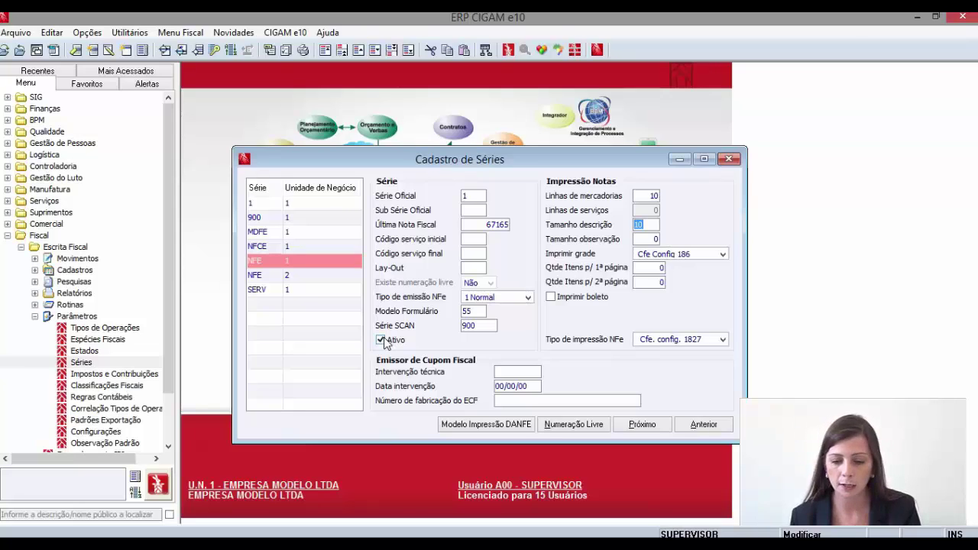
{"action": "key", "text": "Tab"}
{"action": "key", "text": "Tab"}
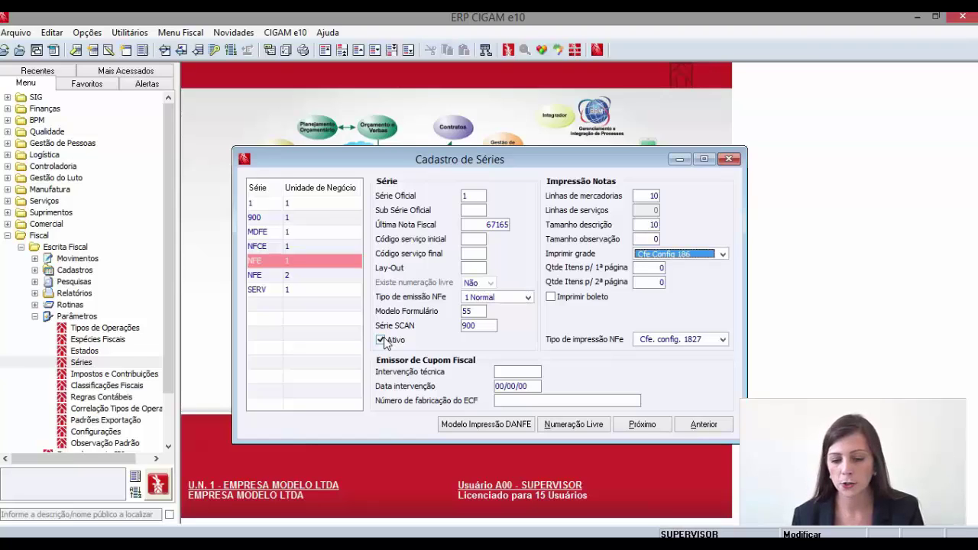
{"action": "key", "text": "Tab"}
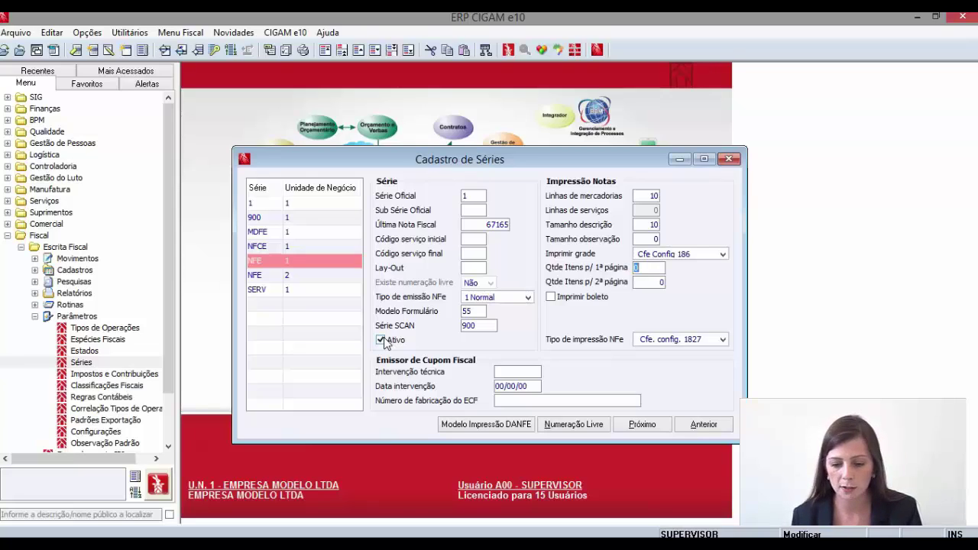
{"action": "key", "text": "Tab"}
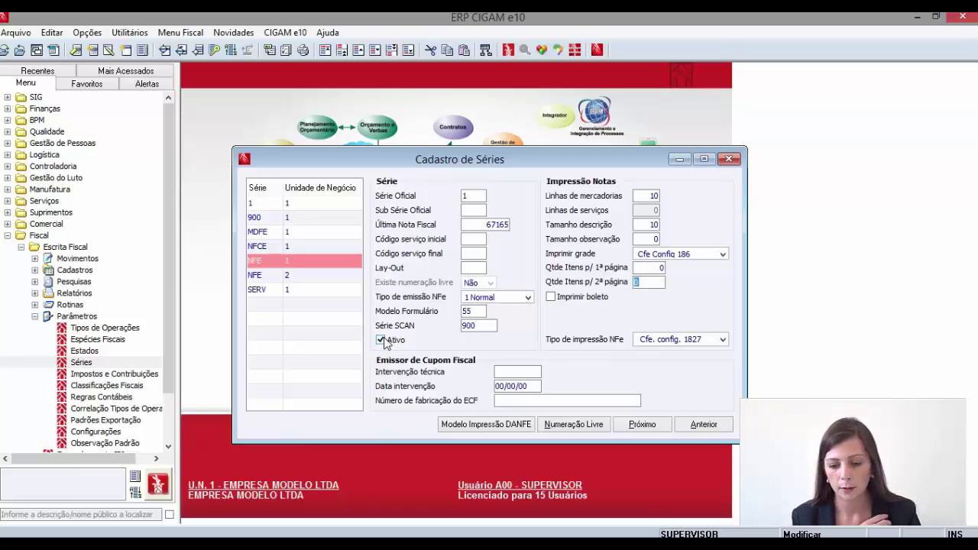
{"action": "key", "text": "Tab"}
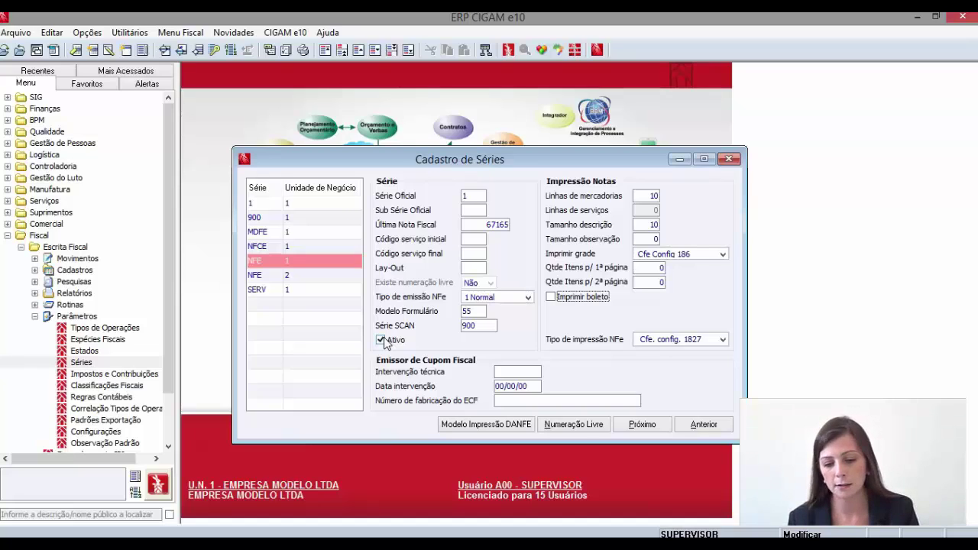
{"action": "key", "text": "Tab"}
{"action": "key", "text": "shift+Tab"}
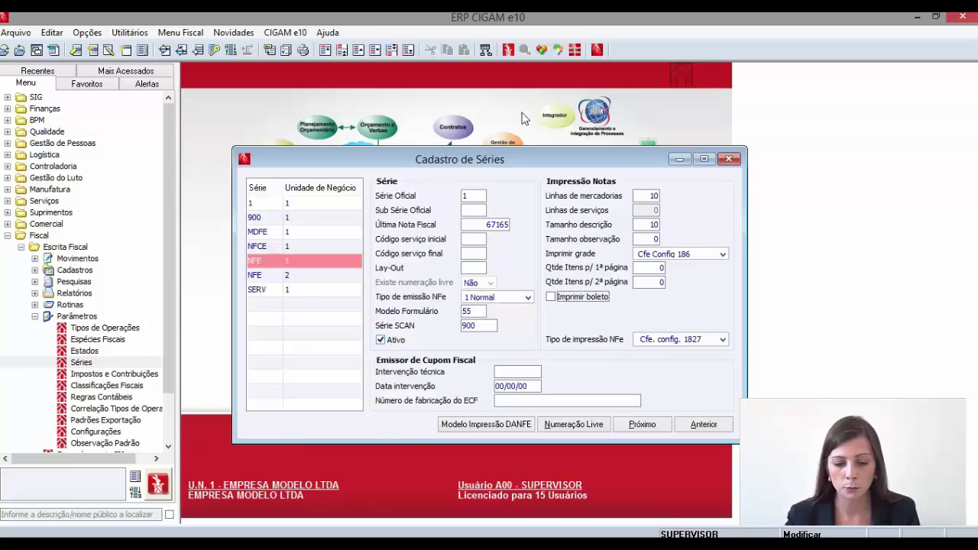
- View the DANFE print model and the free numbering (Numeração Livre) of the NFE series
{"action": "left_click", "coordinate": [492, 425]}
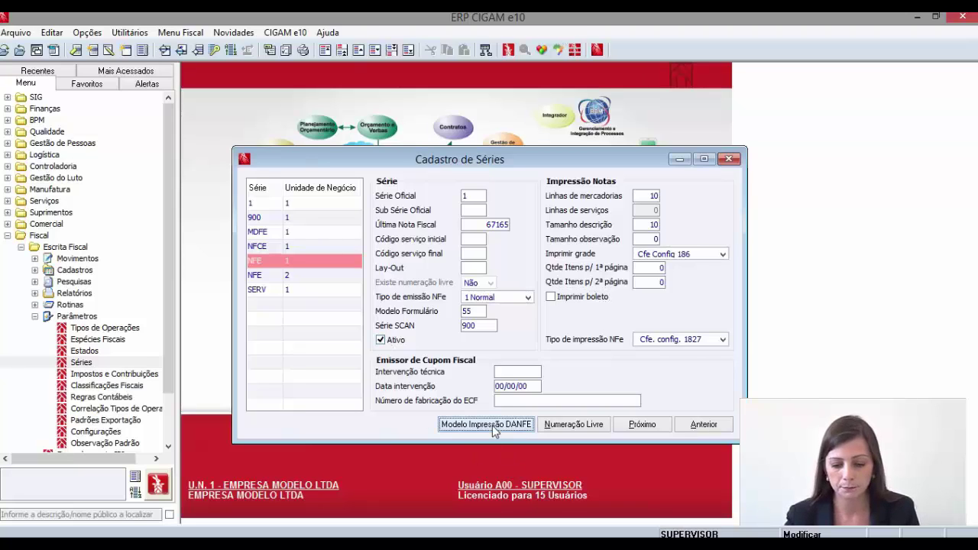
{"action": "key", "text": "Escape"}
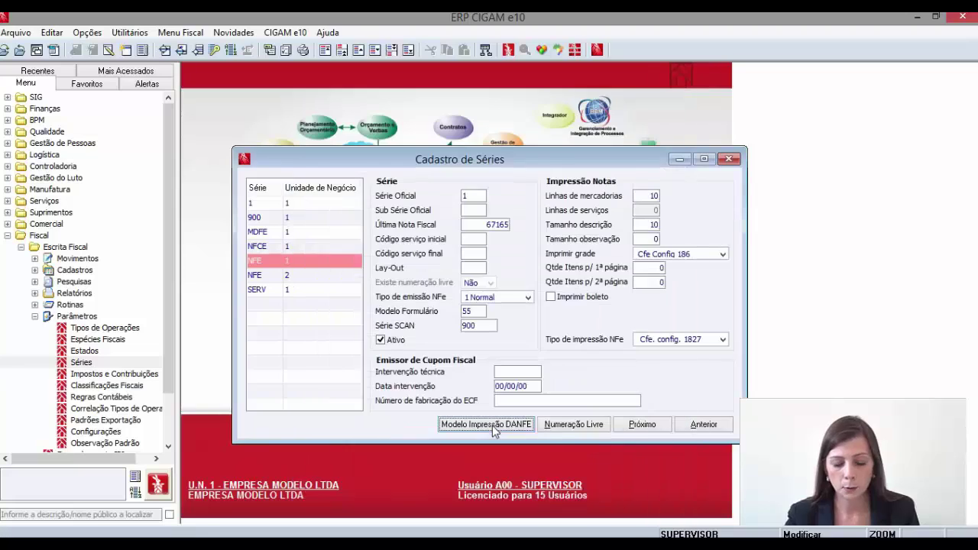
{"action": "left_click", "coordinate": [572, 425]}
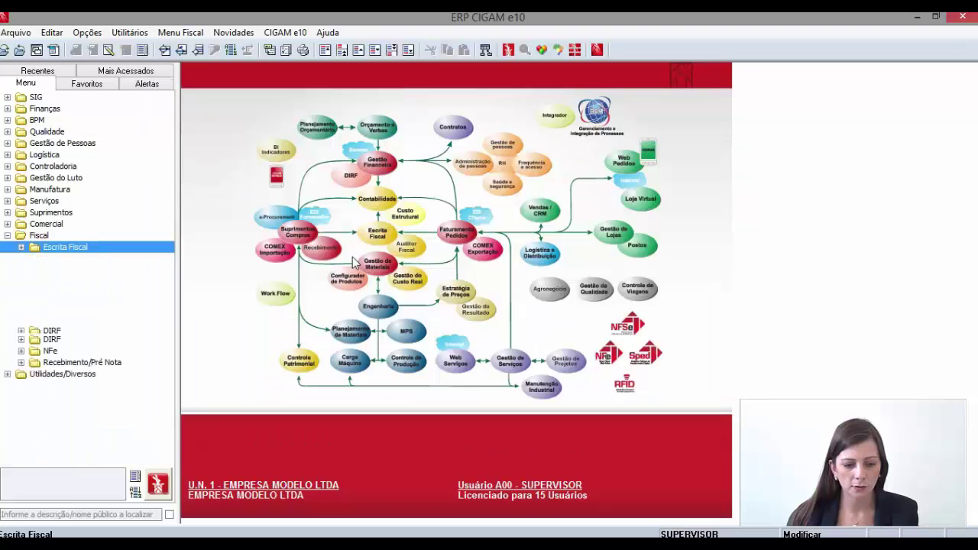
- Open the Estados register from the Parâmetros of Escrita Fiscal
{"action": "key", "text": "Right"}
{"action": "key", "text": "Down"}
{"action": "key", "text": "Down"}
{"action": "key", "text": "Down"}
{"action": "key", "text": "Down"}
{"action": "key", "text": "Down"}
{"action": "key", "text": "Down"}
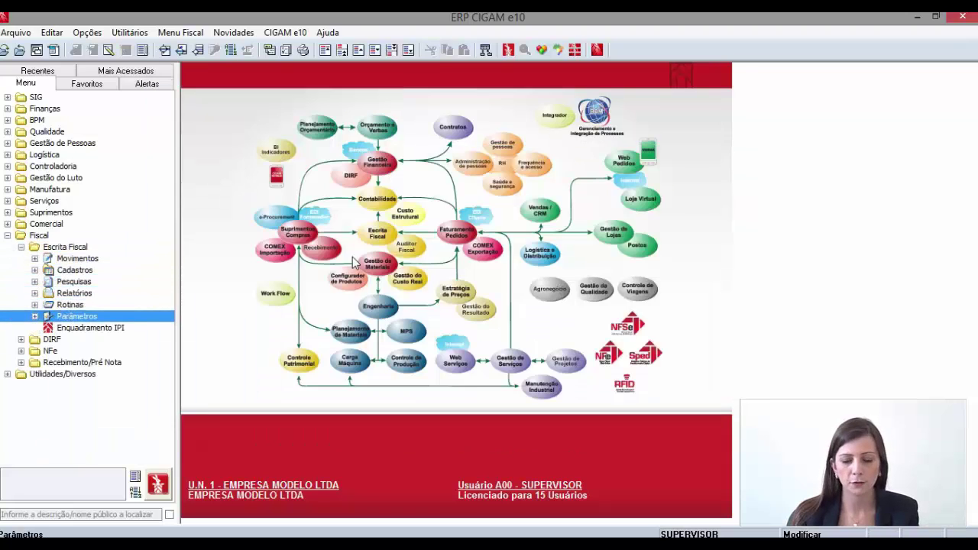
{"action": "key", "text": "Right"}
{"action": "key", "text": "Down"}
{"action": "key", "text": "Down"}
{"action": "key", "text": "Down"}
{"action": "key", "text": "Return"}
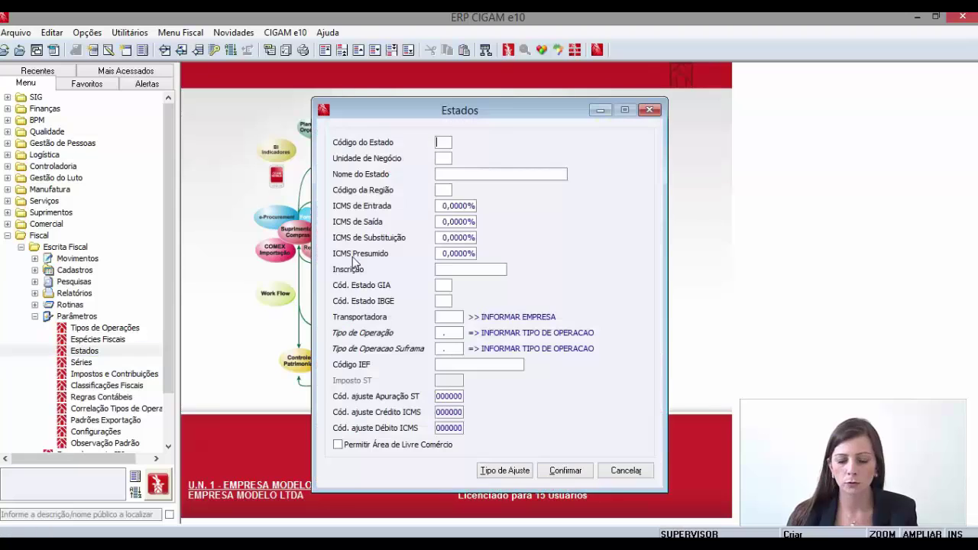
- Locate the state record with code RS in the Estados register
{"action": "key", "text": "ctrl+r"}
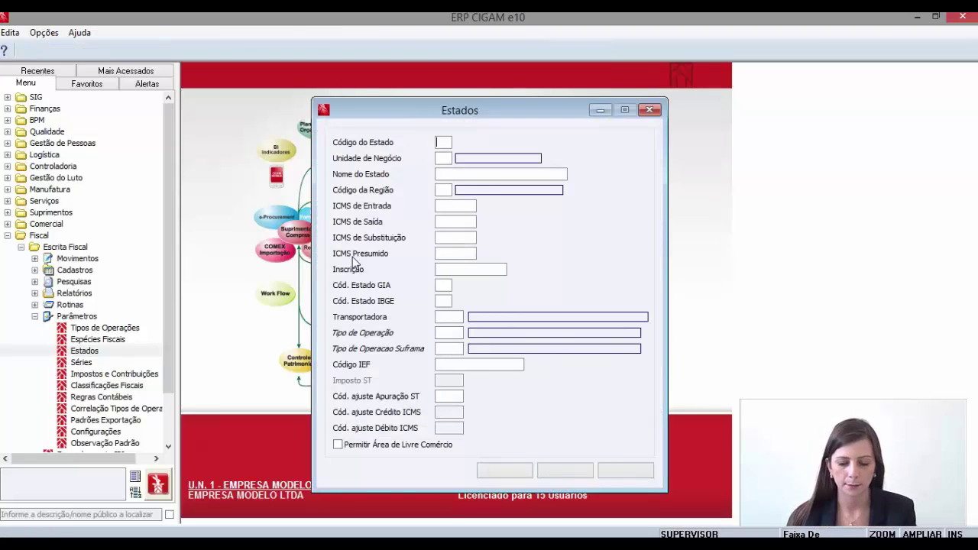
{"action": "type", "text": "RS"}
{"action": "key", "text": "Return"}
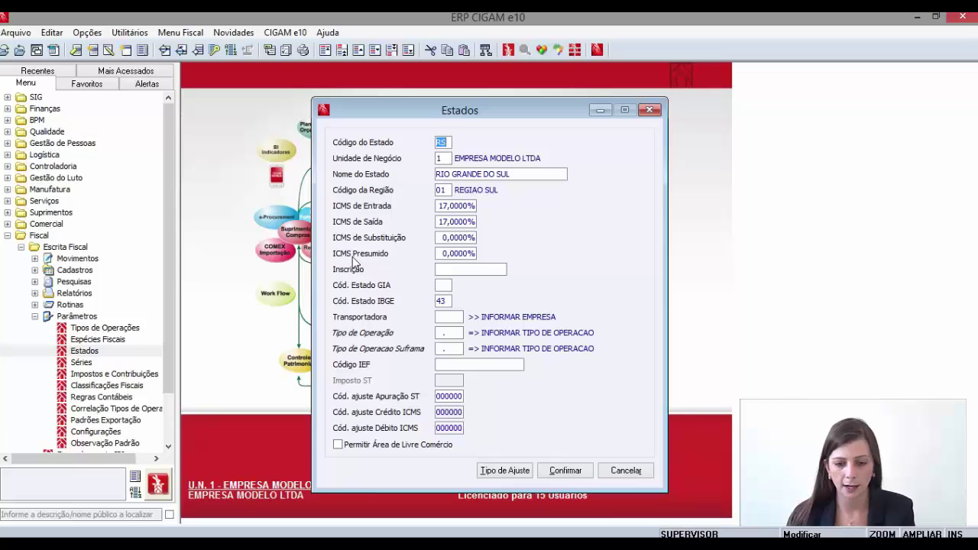
- Review the name, region and ICMS rate fields of the RS state record
{"action": "key", "text": "Tab"}
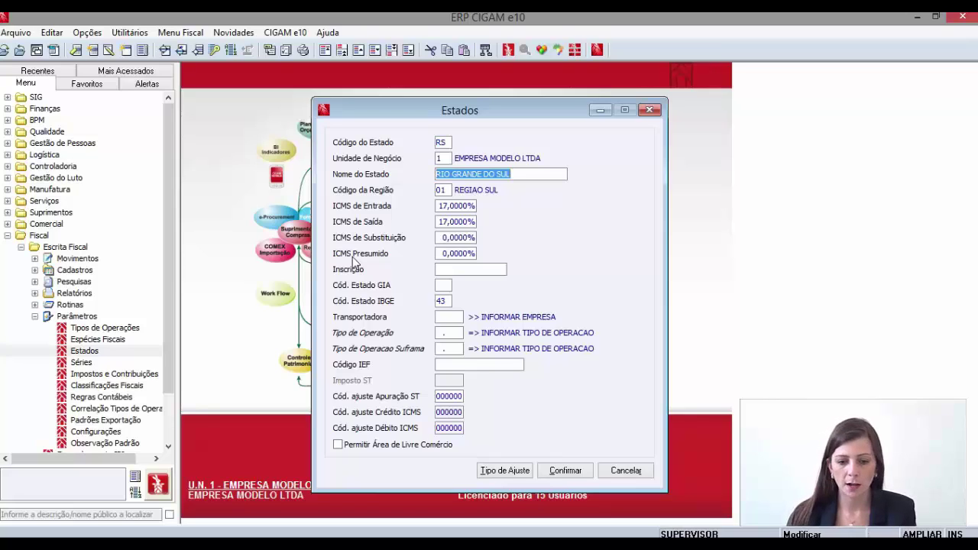
{"action": "key", "text": "Tab"}
{"action": "key", "text": "Tab"}
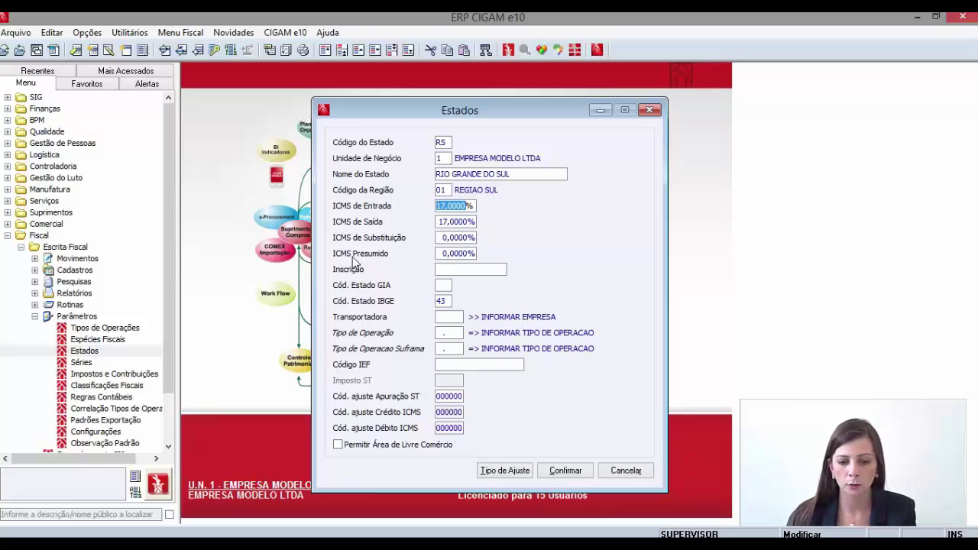
{"action": "key", "text": "Tab"}
{"action": "key", "text": "Tab"}
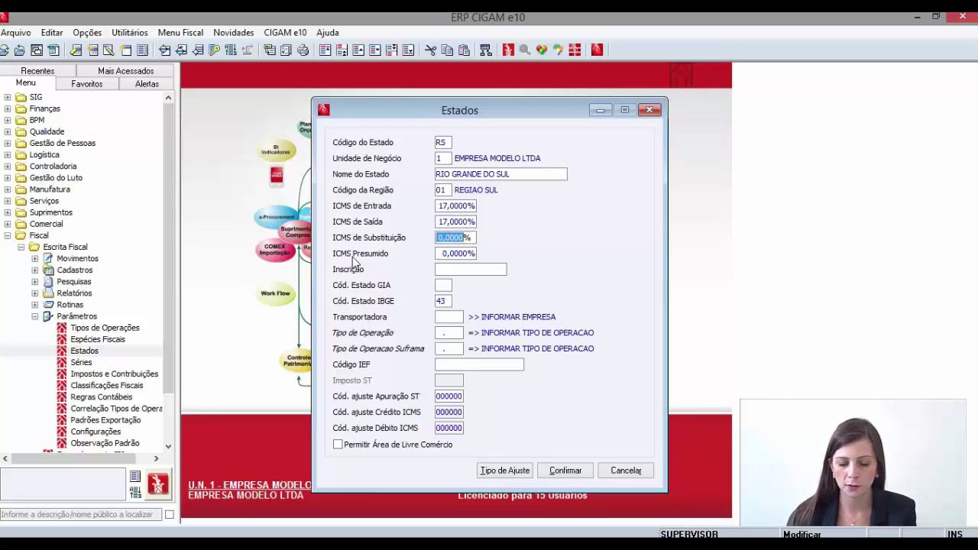
{"action": "key", "text": "Tab"}
{"action": "key", "text": "Tab"}
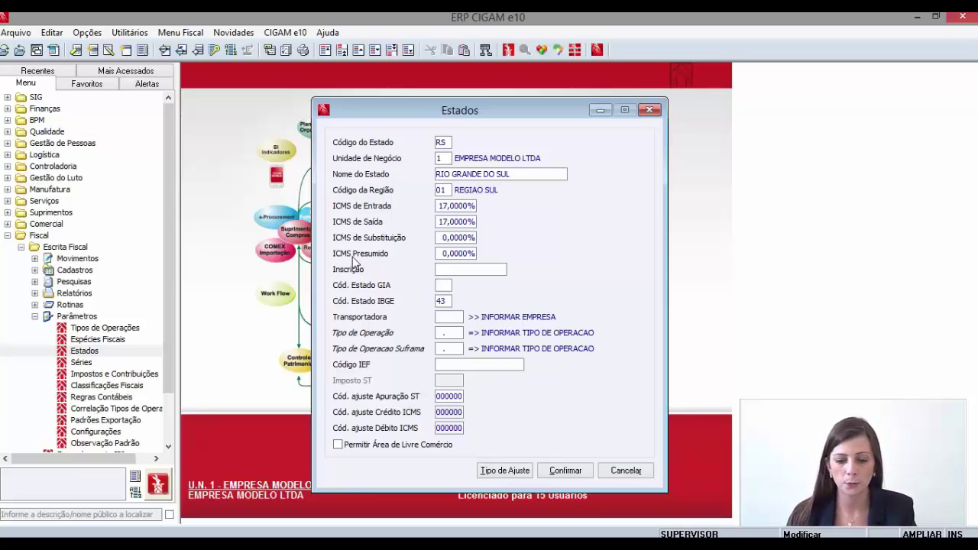
- Review the GIA and IBGE codes, carrier, operation types, adjustment codes and free-trade area option of the RS record
{"action": "key", "text": "Tab"}
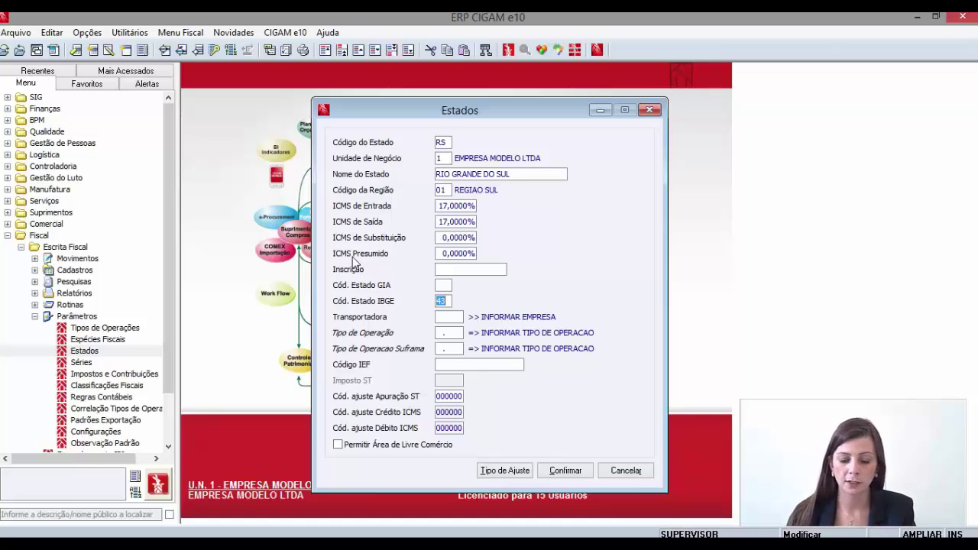
{"action": "key", "text": "Tab"}
{"action": "key", "text": "Tab"}
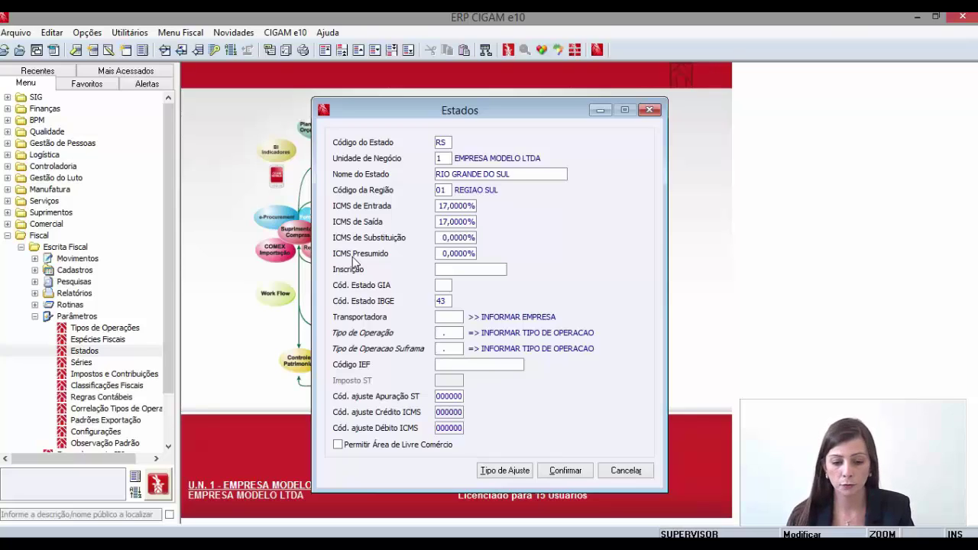
{"action": "key", "text": "Tab"}
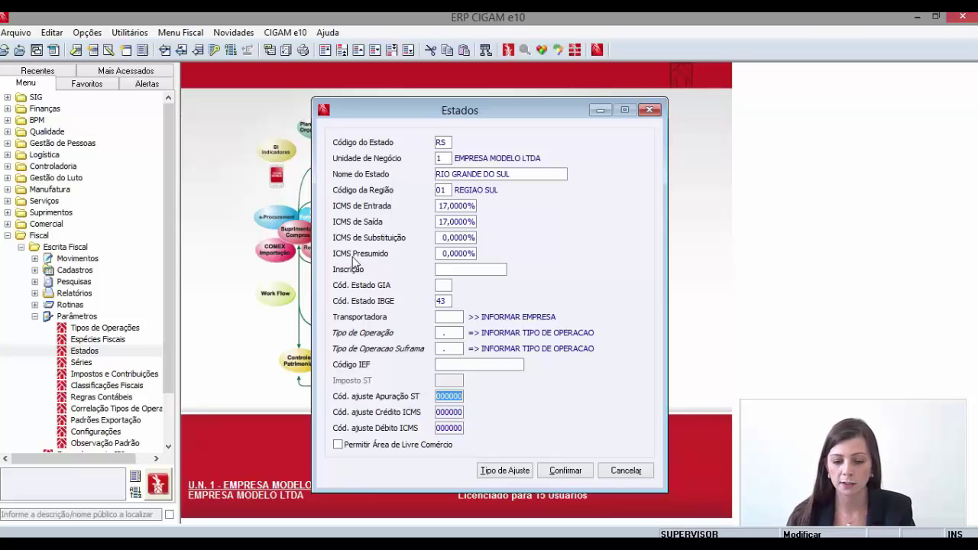
{"action": "key", "text": "Tab"}
{"action": "key", "text": "Tab"}
{"action": "key", "text": "Tab"}
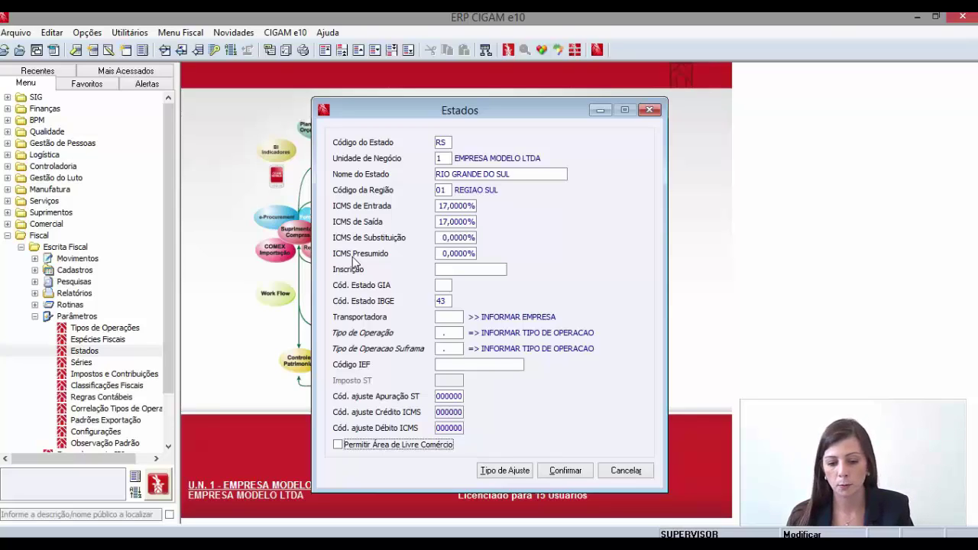
- View the adjustment types (Tipo de Ajuste) registered for RS and close the list
{"action": "key", "text": "Tab"}
{"action": "key", "text": "Return"}
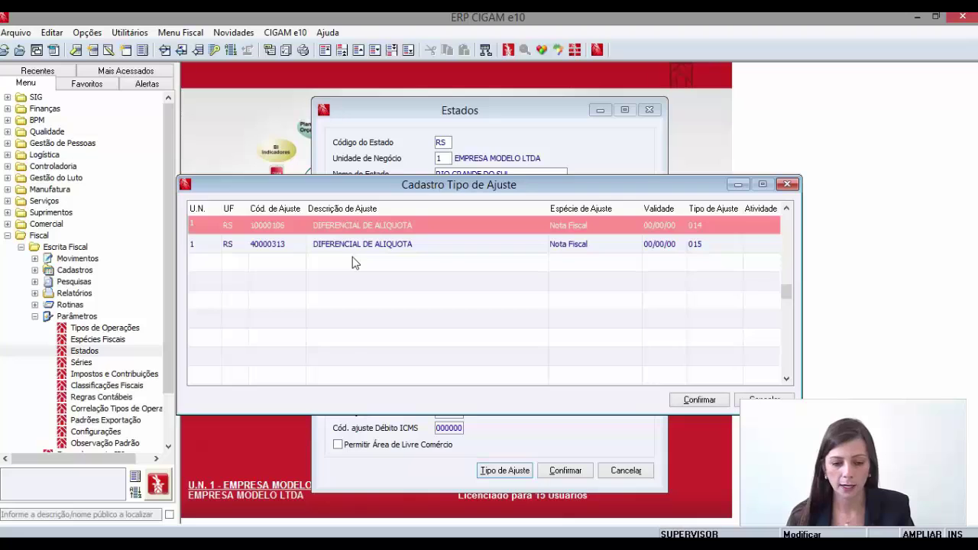
{"action": "key", "text": "Escape"}
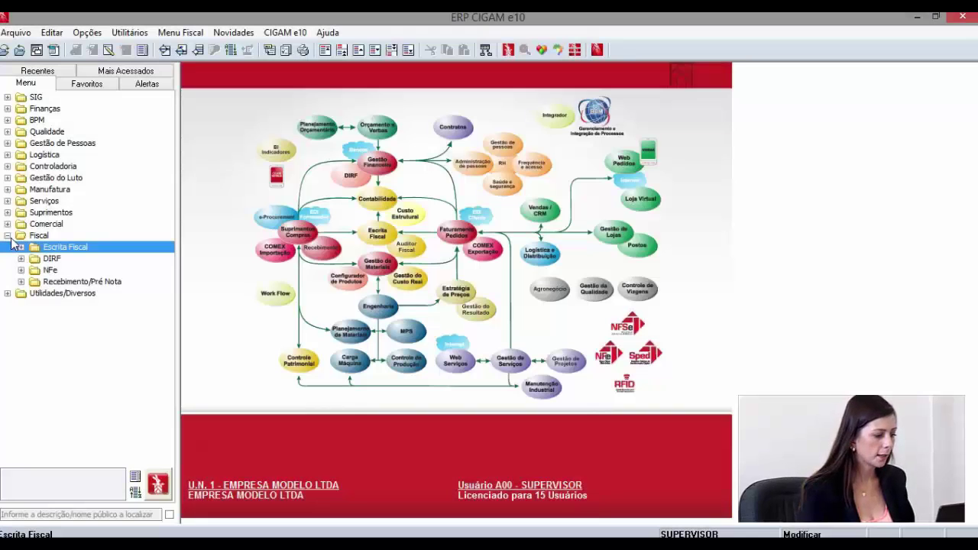
- Expand Escrita Fiscal and its Cadastros group within the Fiscal module
{"action": "key", "text": "Down"}
{"action": "key", "text": "Up"}
{"action": "key", "text": "Right"}
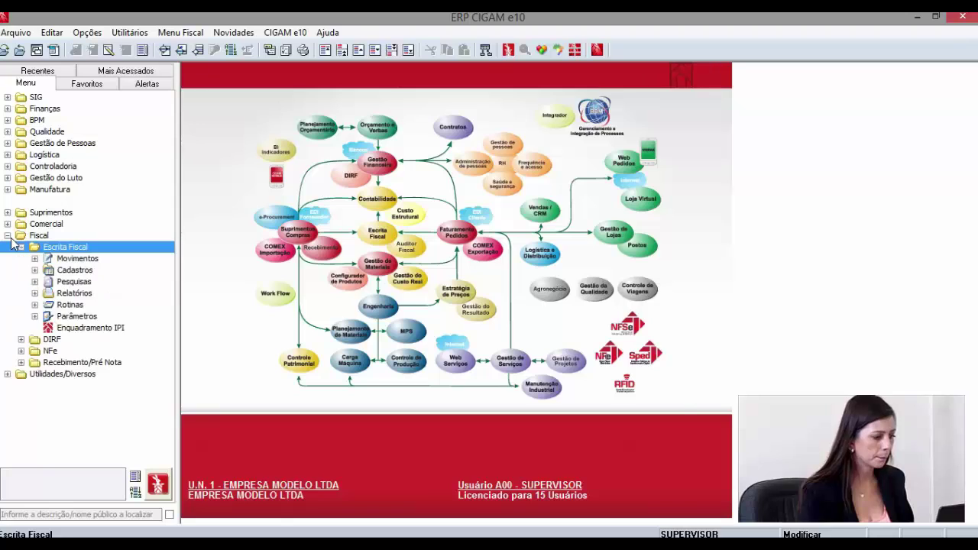
{"action": "key", "text": "Down"}
{"action": "key", "text": "Down"}
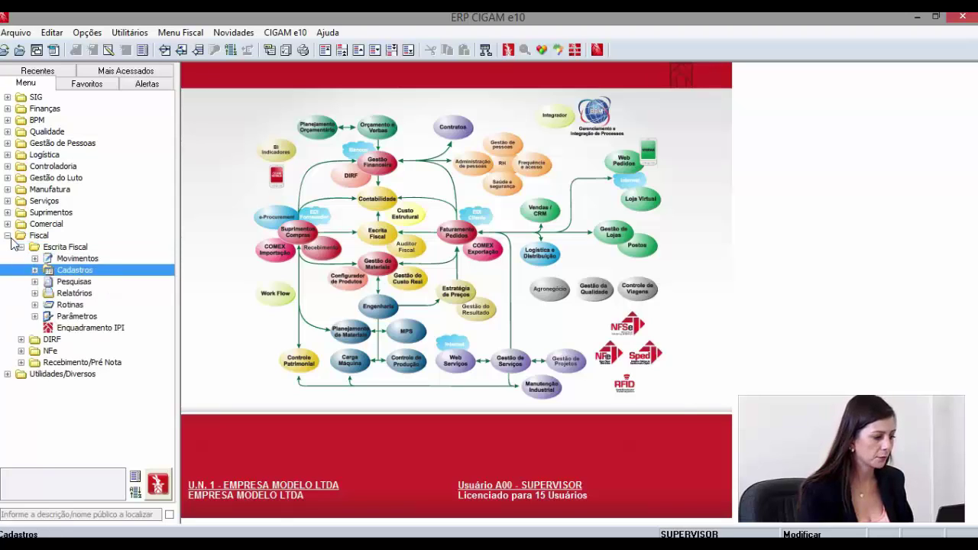
{"action": "key", "text": "Right"}
- Open the Empresas register from the Cadastros group of Escrita Fiscal
{"action": "key", "text": "Up"}
{"action": "key", "text": "Up"}
{"action": "key", "text": "Up"}
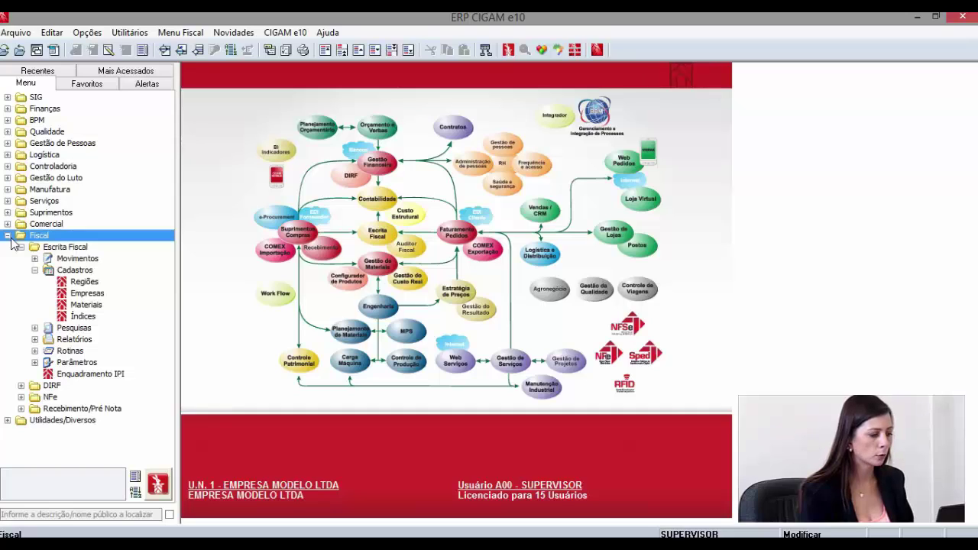
{"action": "key", "text": "Down"}
{"action": "key", "text": "Down"}
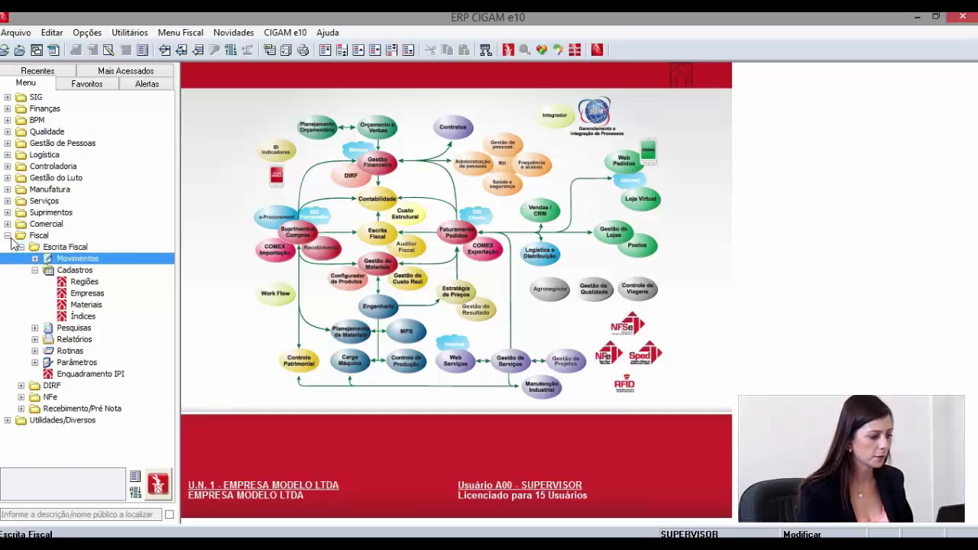
{"action": "key", "text": "Down"}
{"action": "key", "text": "Down"}
{"action": "key", "text": "Down"}
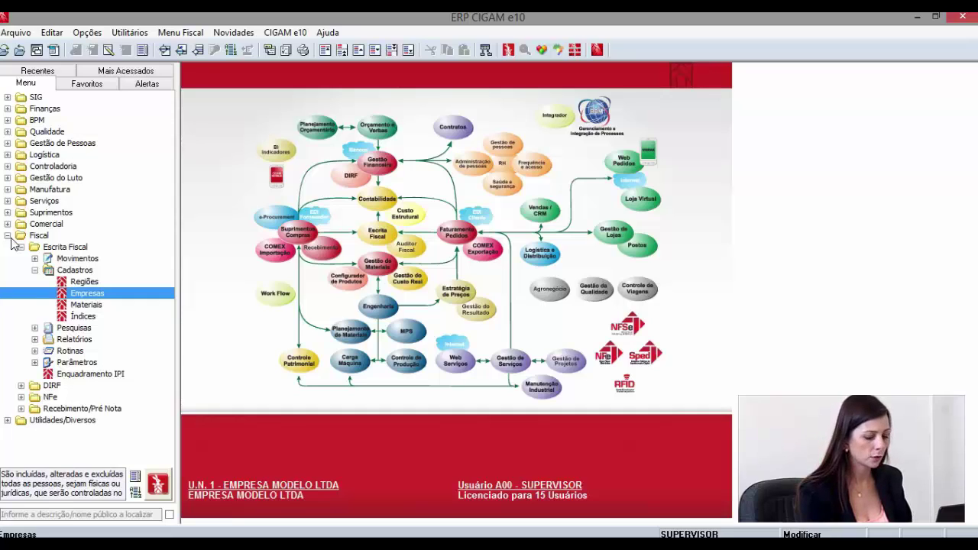
{"action": "key", "text": "Return"}
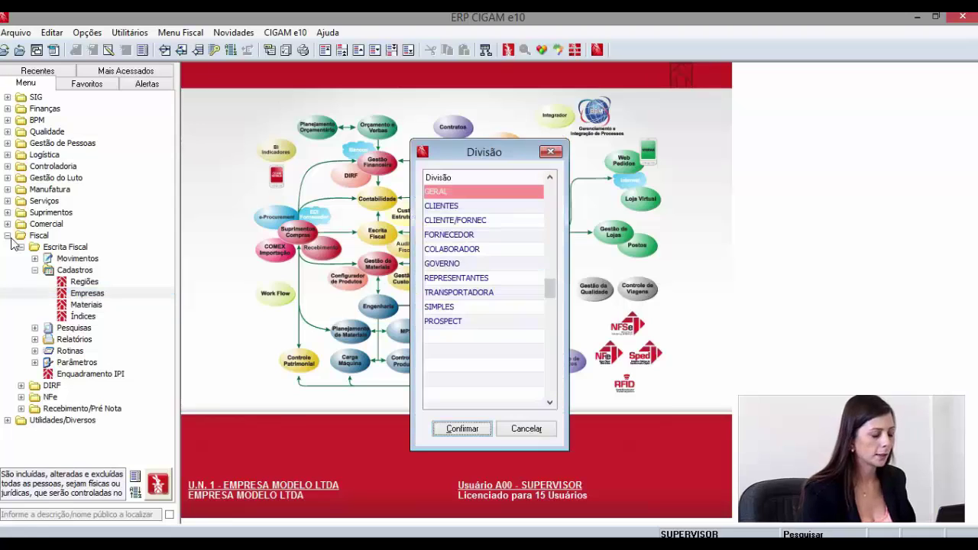
- Choose the GERAL division and load the company record with code 999999
{"action": "key", "text": "Down"}
{"action": "key", "text": "Down"}
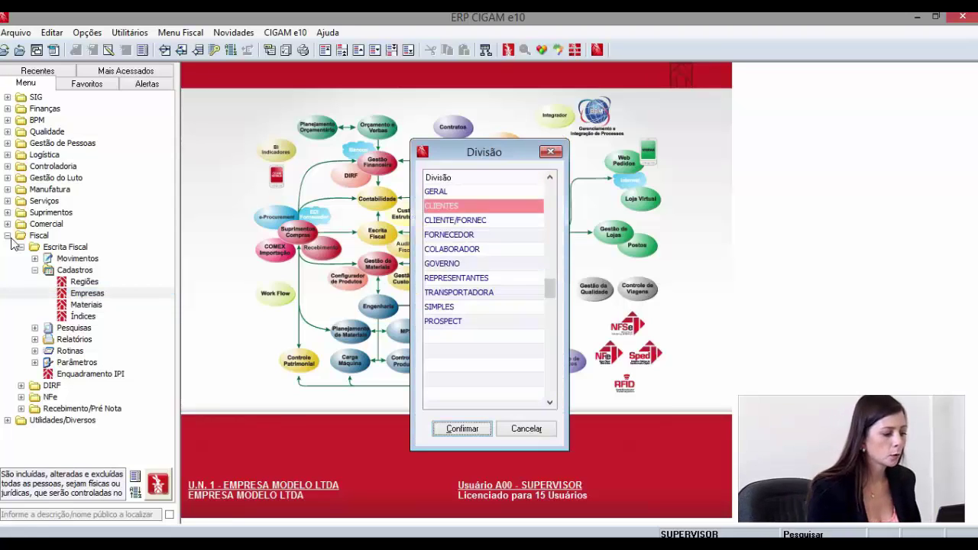
{"action": "key", "text": "Up"}
{"action": "key", "text": "Up"}
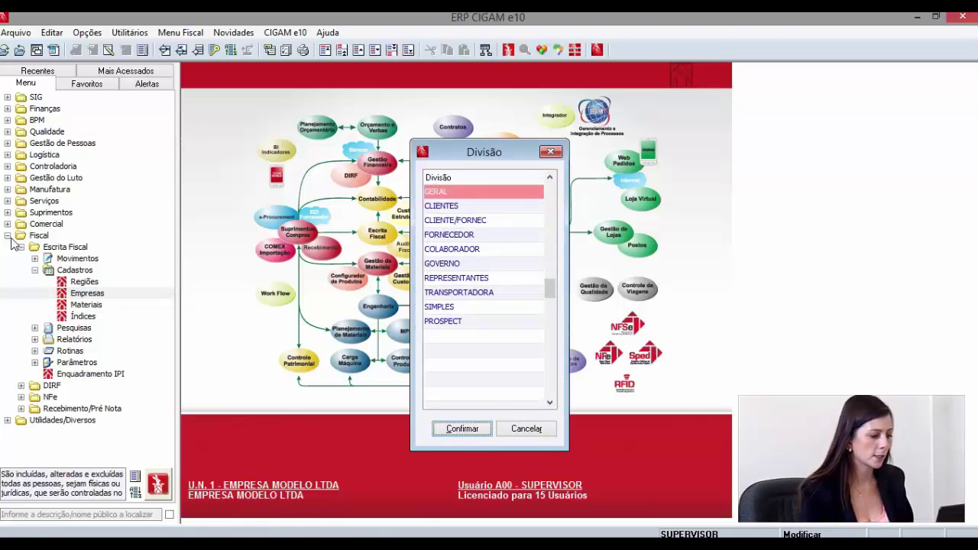
{"action": "key", "text": "Return"}
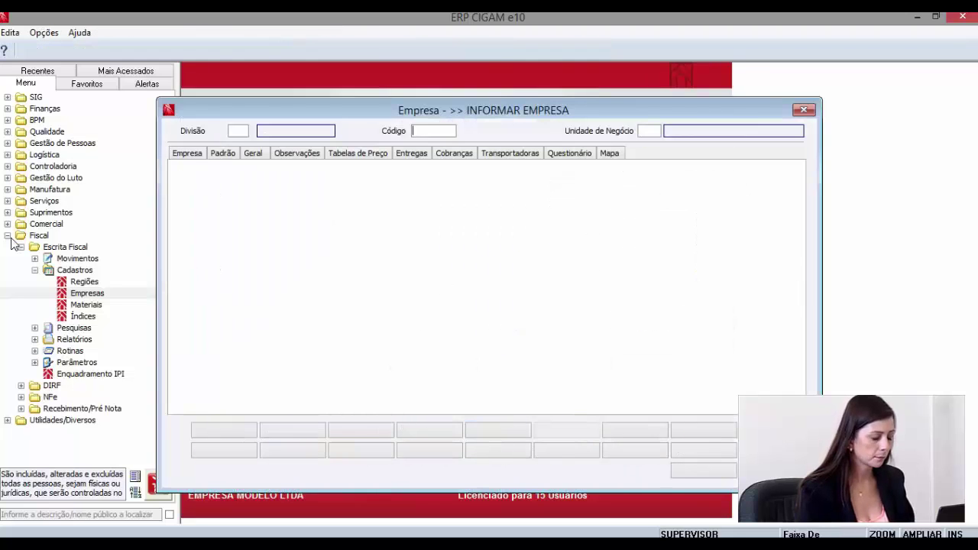
{"action": "type", "text": "999999"}
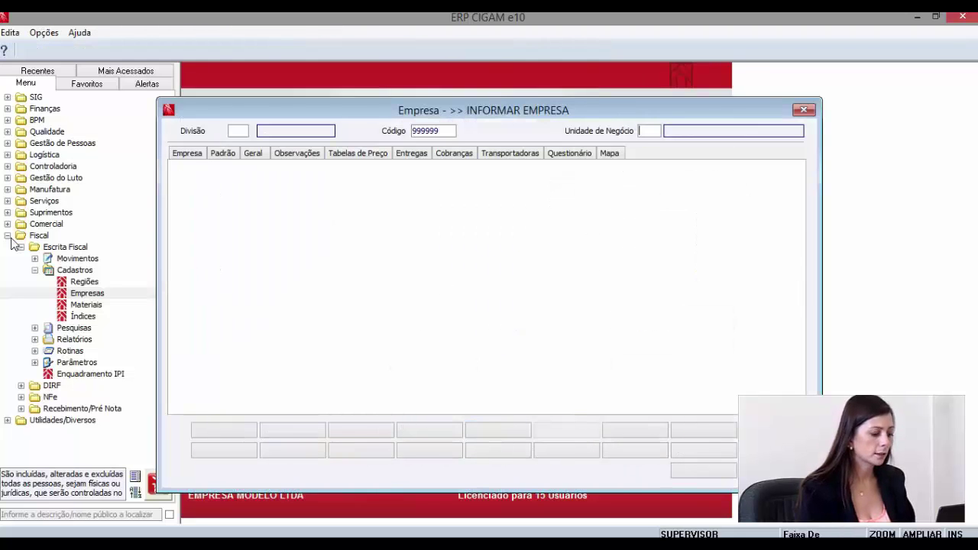
{"action": "key", "text": "Return"}
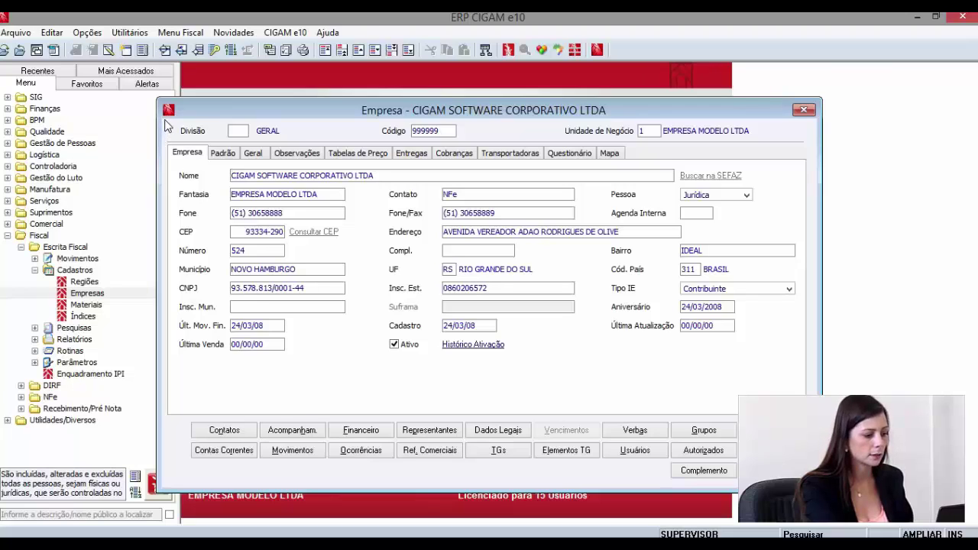
- Review the fiscal section of the company's Padrão data, examining the CNAE prefix and suffix and the tax regime
{"action": "left_click", "coordinate": [224, 153]}
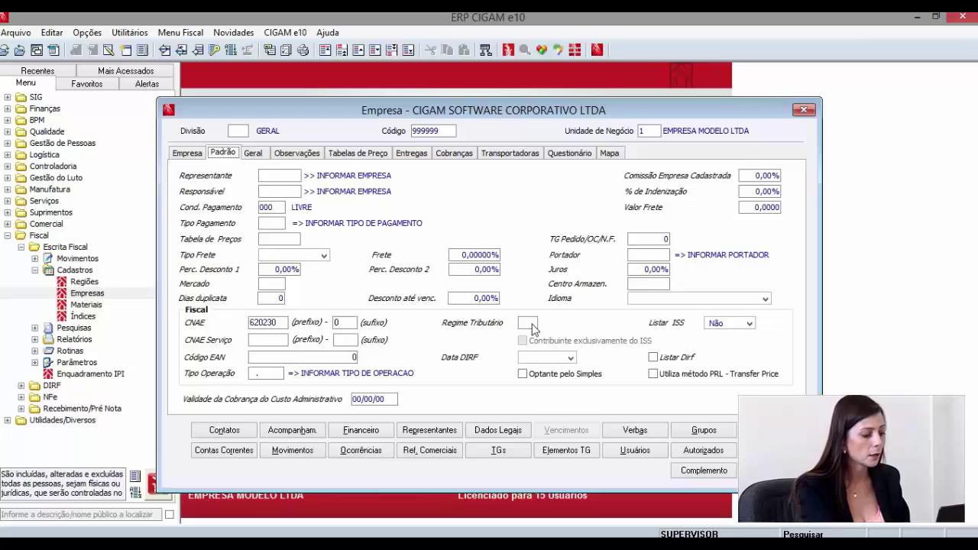
{"action": "left_click", "coordinate": [281, 327]}
{"action": "double_click", "coordinate": [276, 324]}
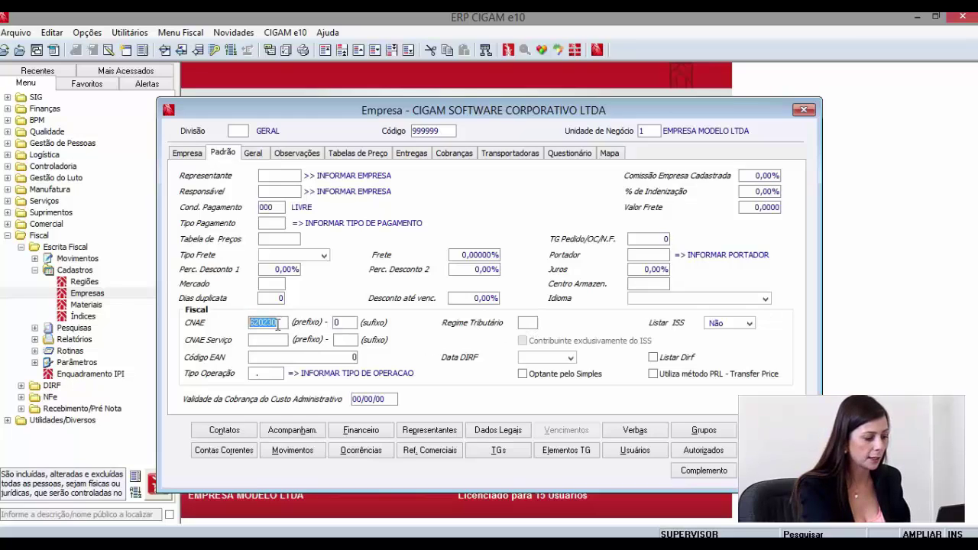
{"action": "left_click", "coordinate": [285, 322]}
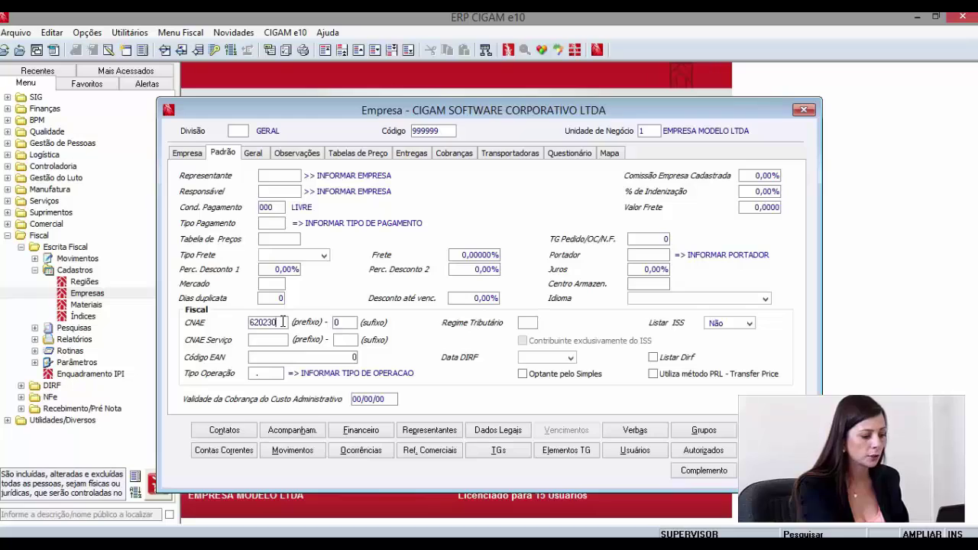
{"action": "type", "text": "0"}
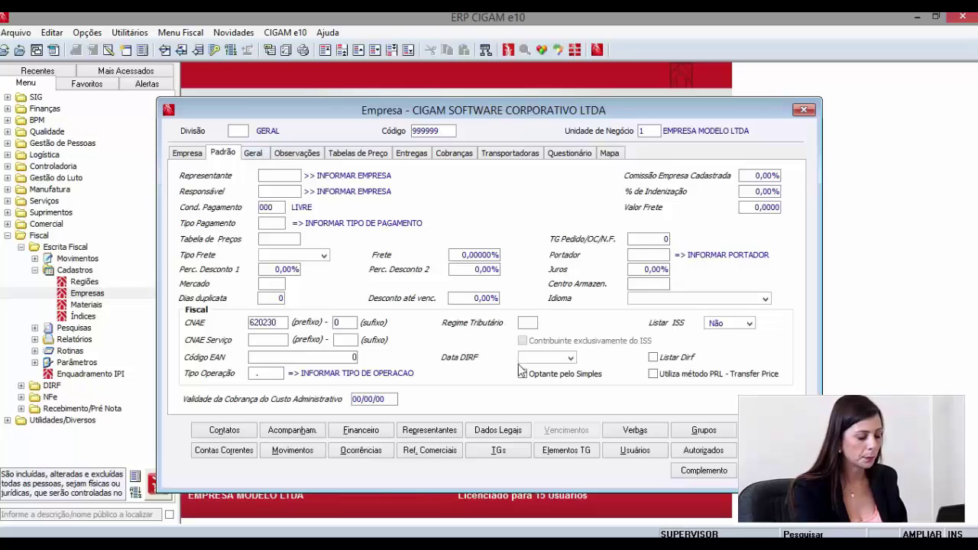
- View the company's Geral data and return through Padrão to its main Empresa data
{"action": "left_click", "coordinate": [254, 153]}
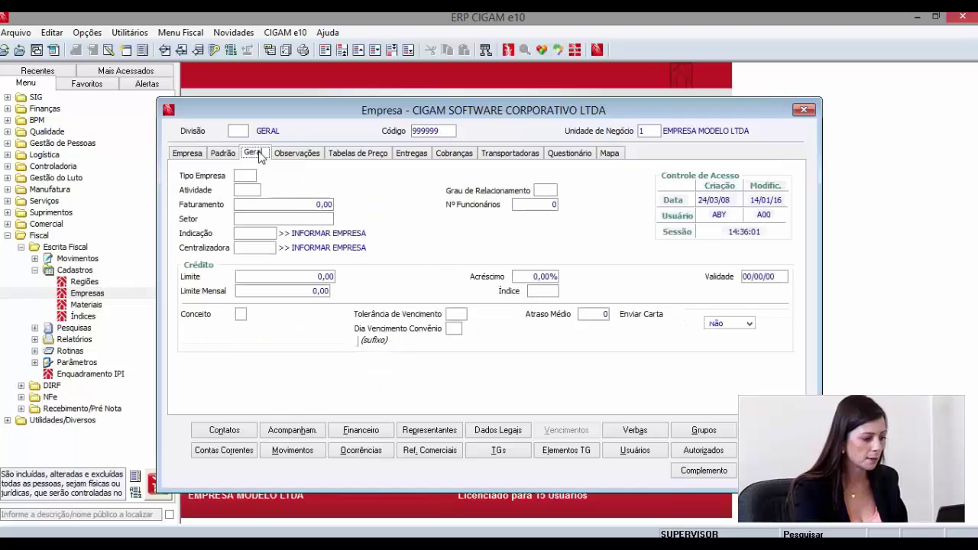
{"action": "left_click", "coordinate": [230, 153]}
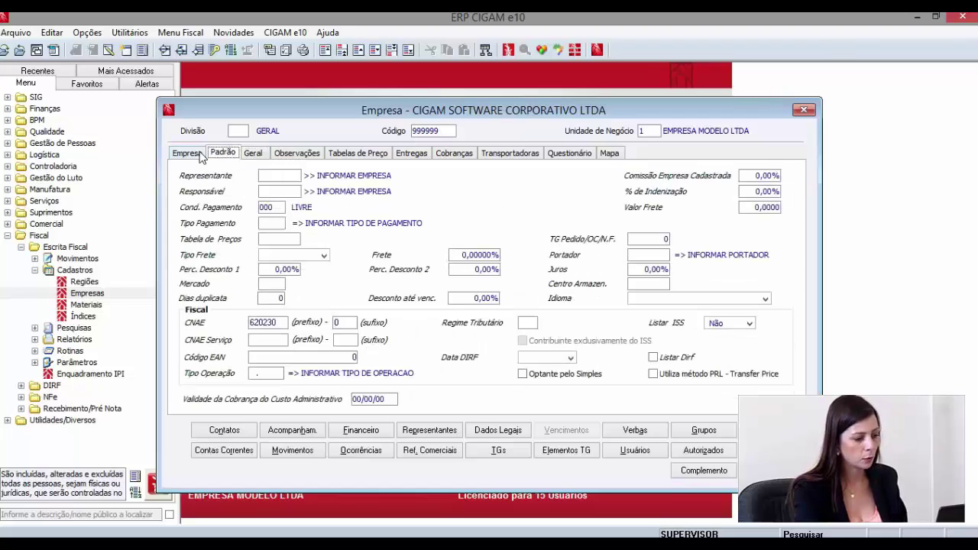
{"action": "left_click", "coordinate": [199, 152]}
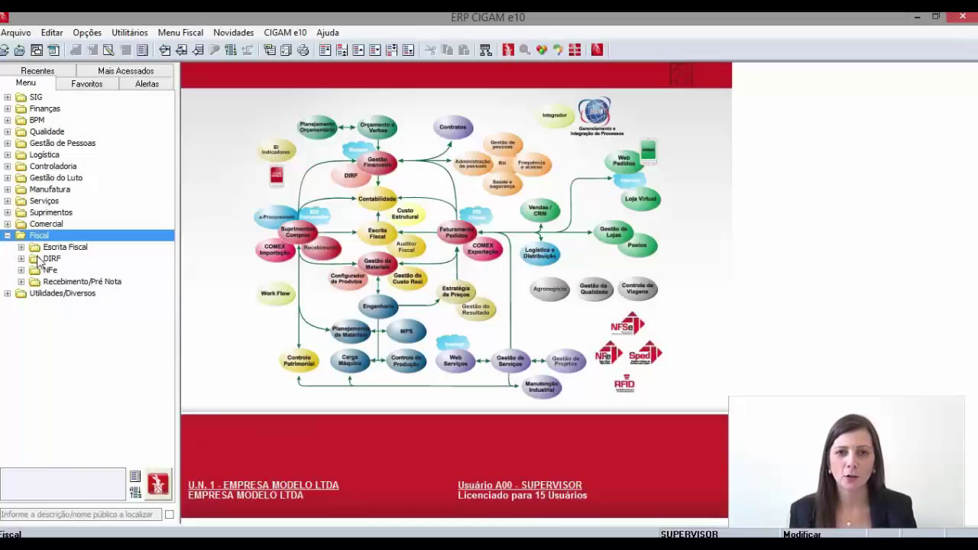
{"action": "key", "text": "Down"}
{"action": "key", "text": "Down"}
{"action": "key", "text": "Down"}
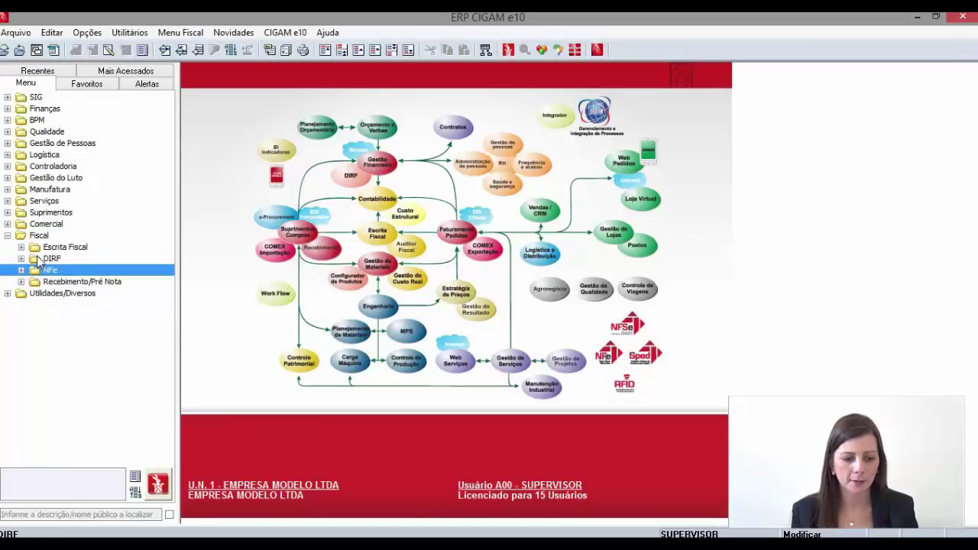
{"action": "key", "text": "Up"}
{"action": "key", "text": "Up"}
{"action": "key", "text": "Up"}
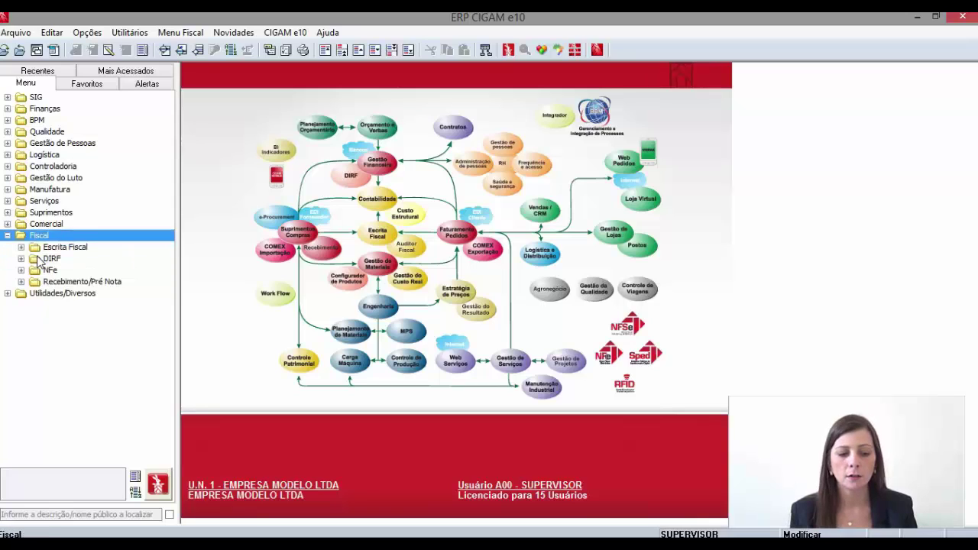
- Open the Tipos de Operações register in the Parâmetros group of Escrita Fiscal
{"action": "key", "text": "Down"}
{"action": "key", "text": "Right"}
{"action": "key", "text": "Down"}
{"action": "key", "text": "Down"}
{"action": "key", "text": "Down"}
{"action": "key", "text": "Down"}
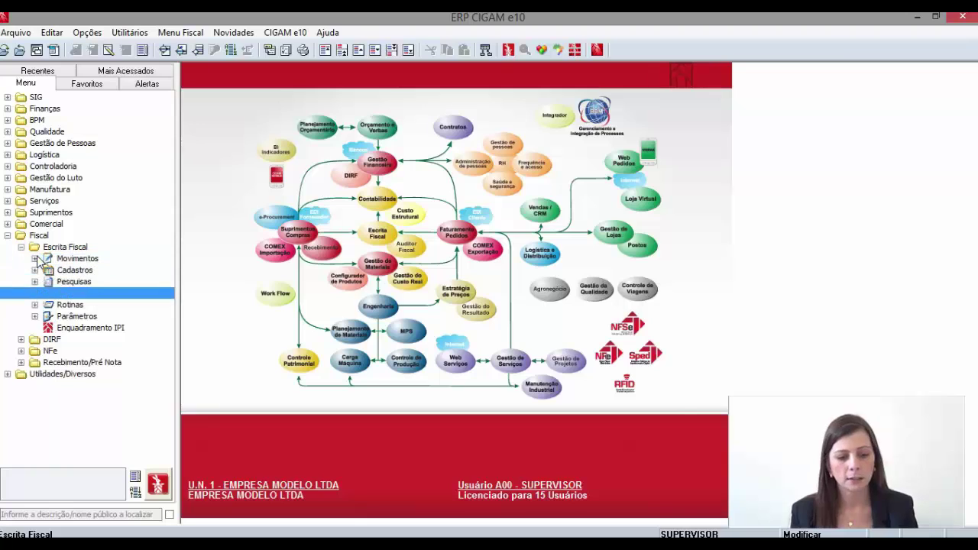
{"action": "key", "text": "Down"}
{"action": "key", "text": "Down"}
{"action": "key", "text": "Right"}
{"action": "key", "text": "Down"}
{"action": "key", "text": "Return"}
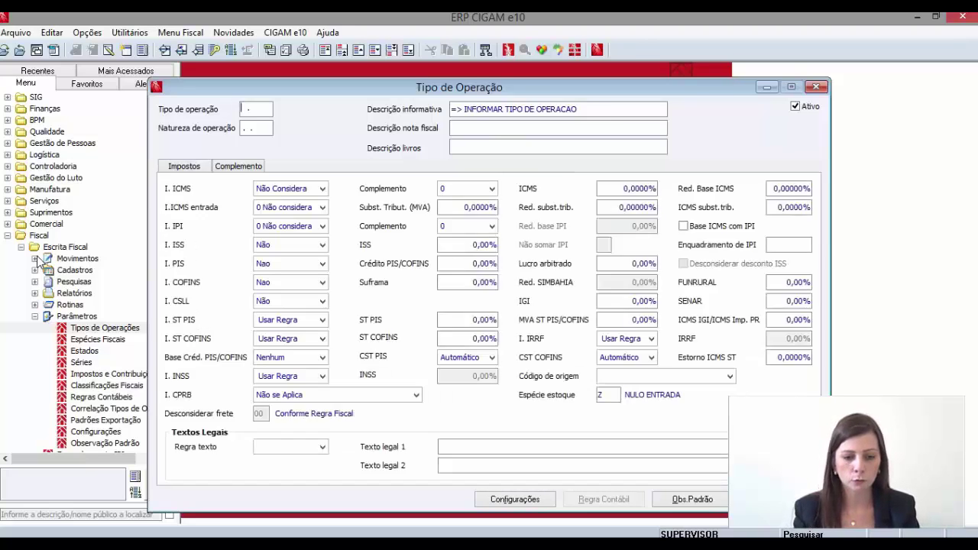
- Load operation type 5101A and examine its Espécie estoque field
{"action": "type", "text": "5101A"}
{"action": "key", "text": "Tab"}
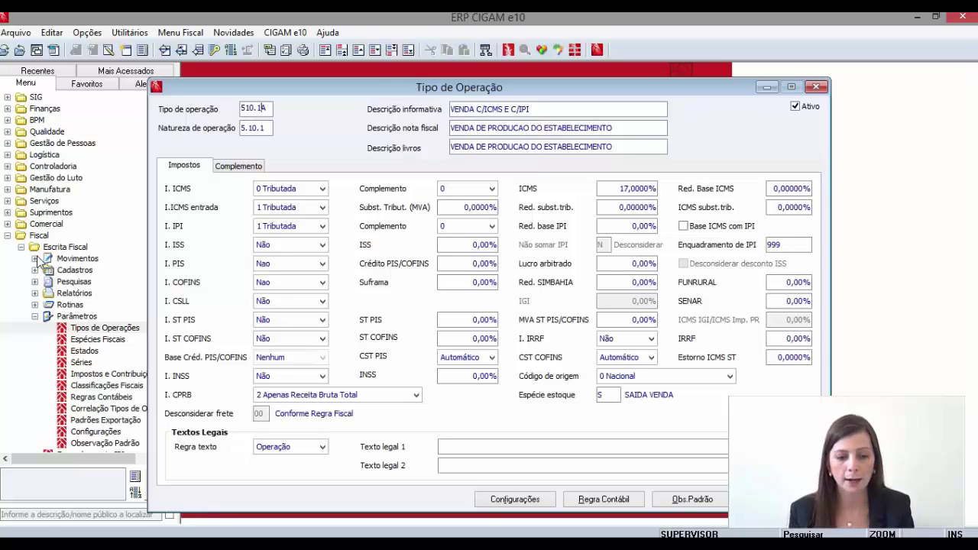
{"action": "left_click", "coordinate": [613, 396]}
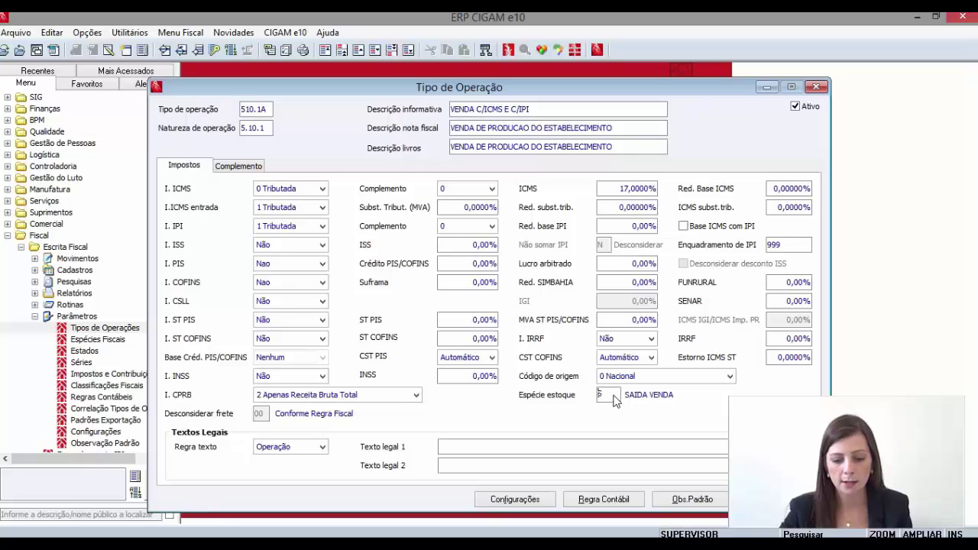
{"action": "double_click", "coordinate": [615, 398]}
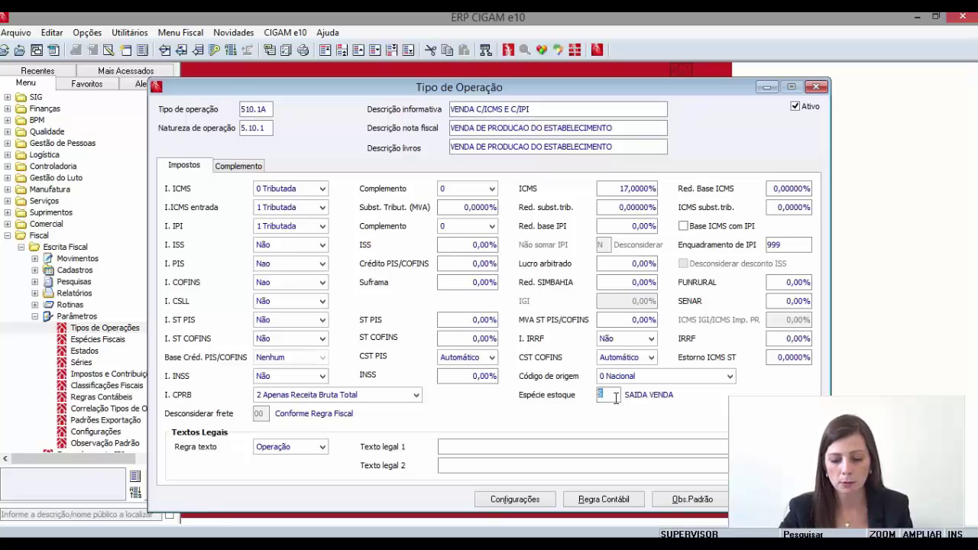
- Review the Complemento data and the accounting rules (Regras Contábeis) of operation type 5101A, closing the rules when done
{"action": "left_click", "coordinate": [250, 168]}
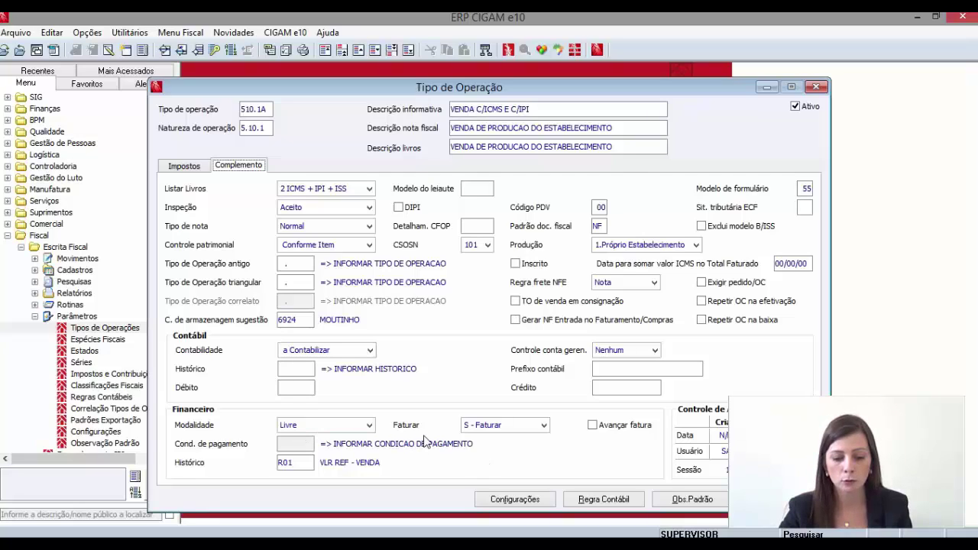
{"action": "left_click", "coordinate": [192, 174]}
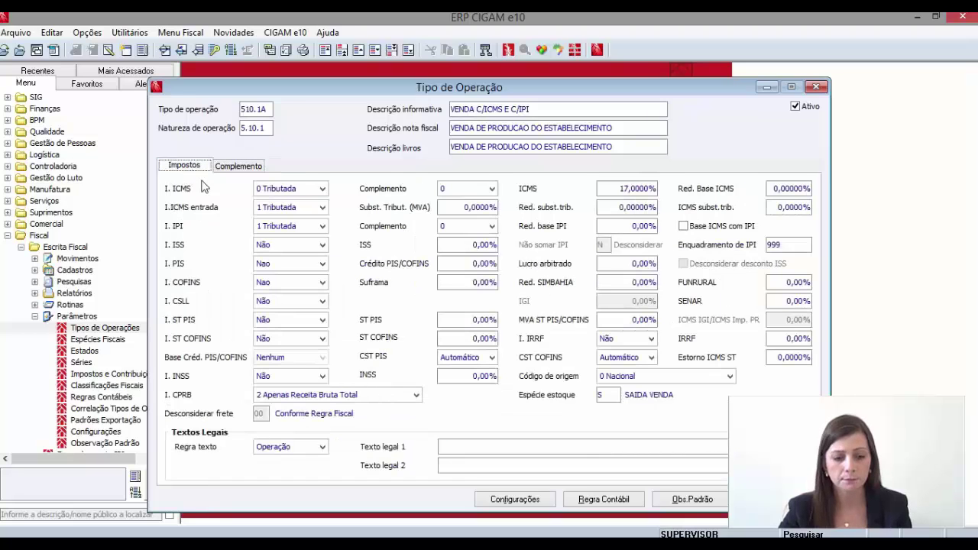
{"action": "left_click", "coordinate": [611, 501]}
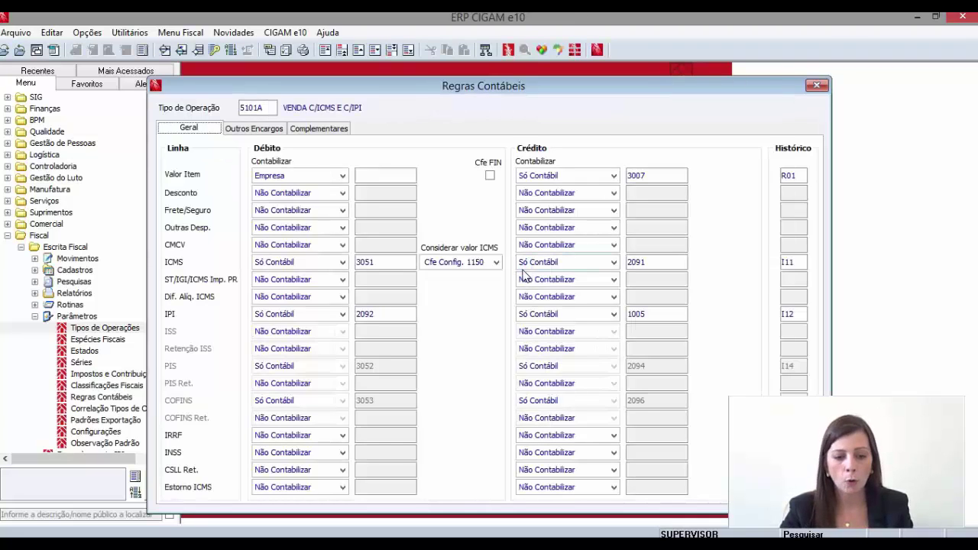
{"action": "key", "text": "Escape"}
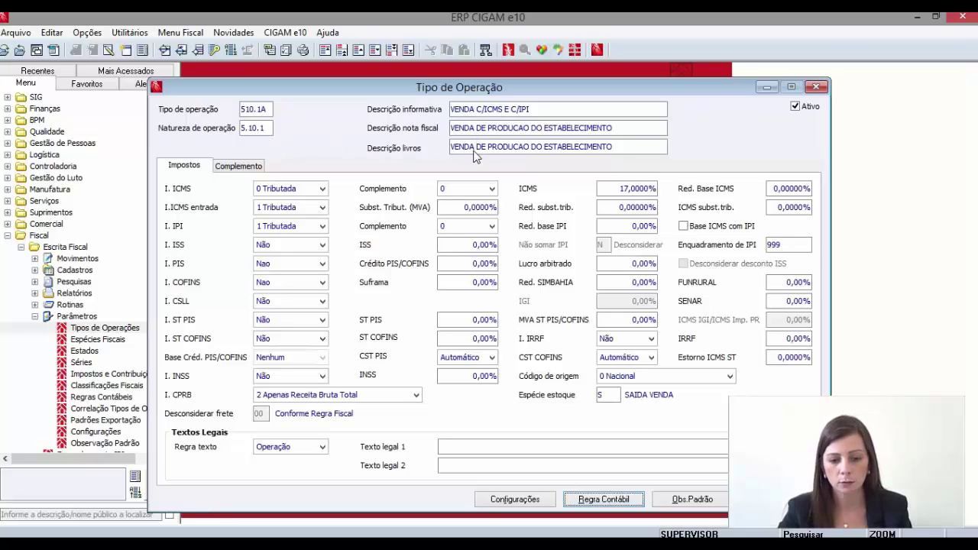
- Examine the code, the descriptions and the Natureza de operação field of operation type 5101A
{"action": "left_click", "coordinate": [268, 110]}
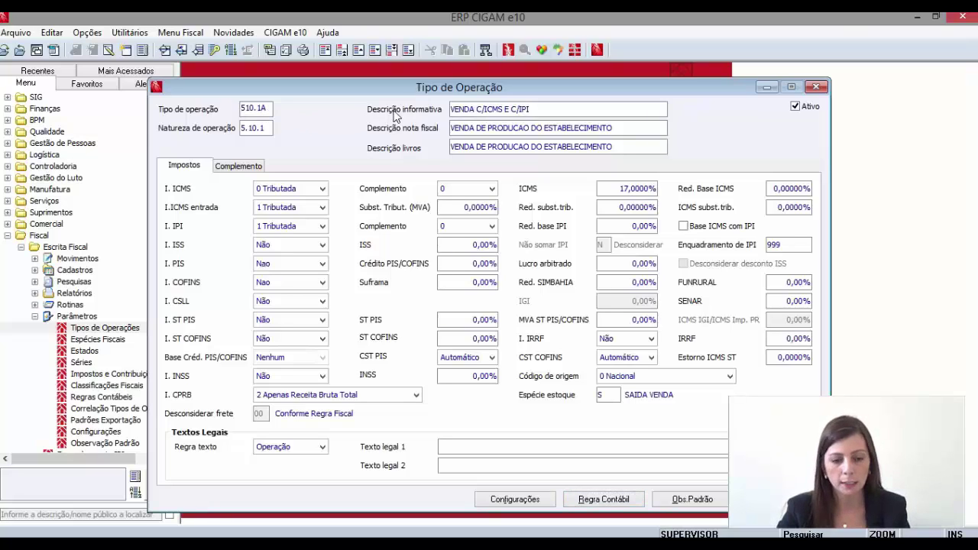
{"action": "left_click", "coordinate": [466, 109]}
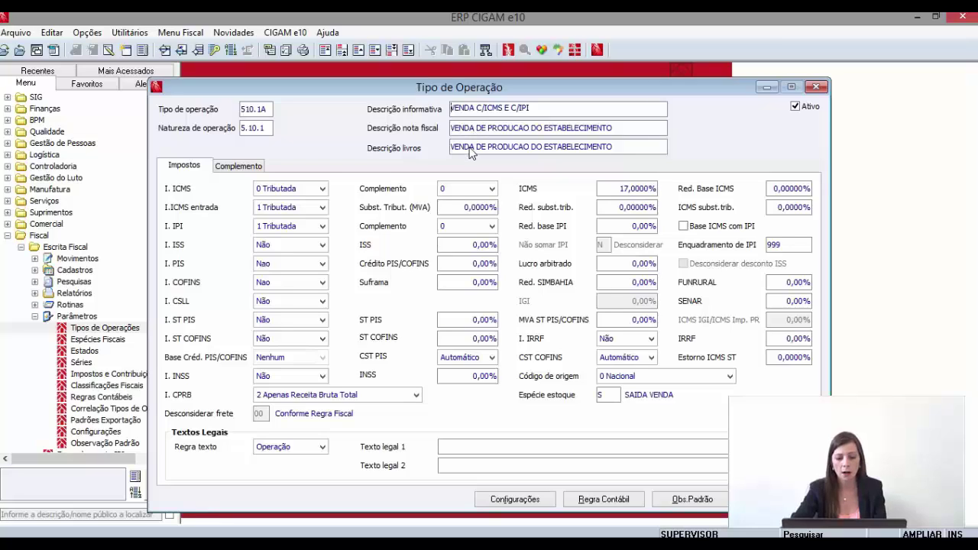
{"action": "key", "text": "Tab"}
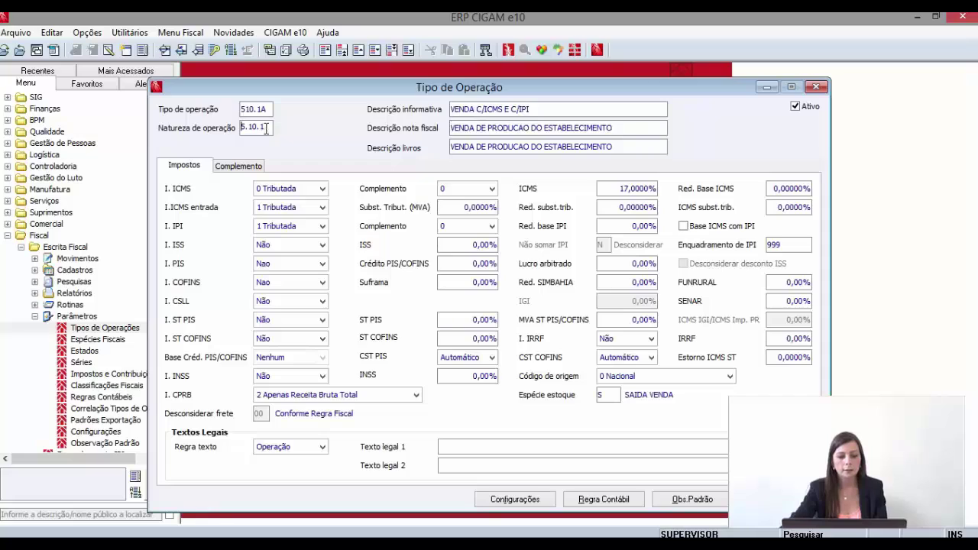
{"action": "left_click_drag", "start_coordinate": [266, 129], "coordinate": [242, 128]}
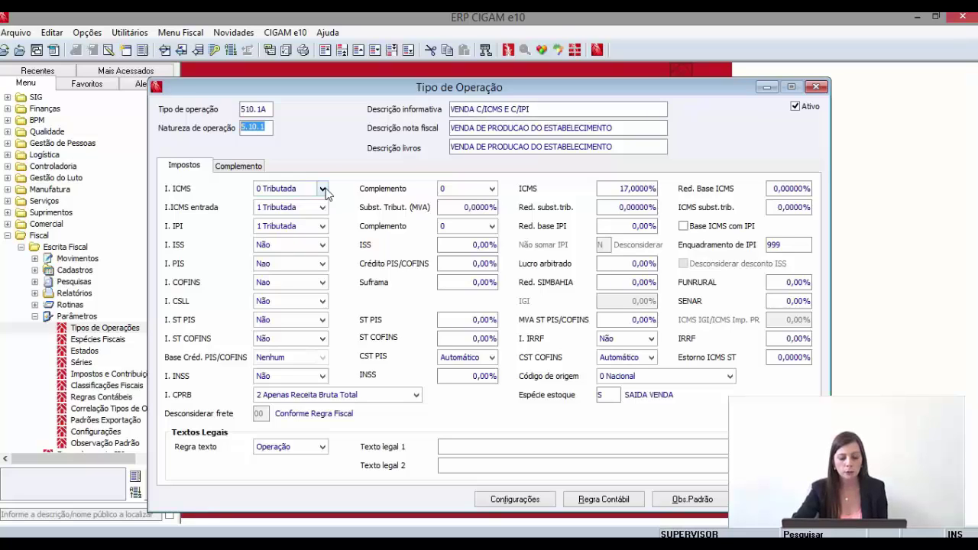
- Examine the ICMS incidence (I. ICMS) options of operation type 5101A
{"action": "left_click", "coordinate": [323, 189]}
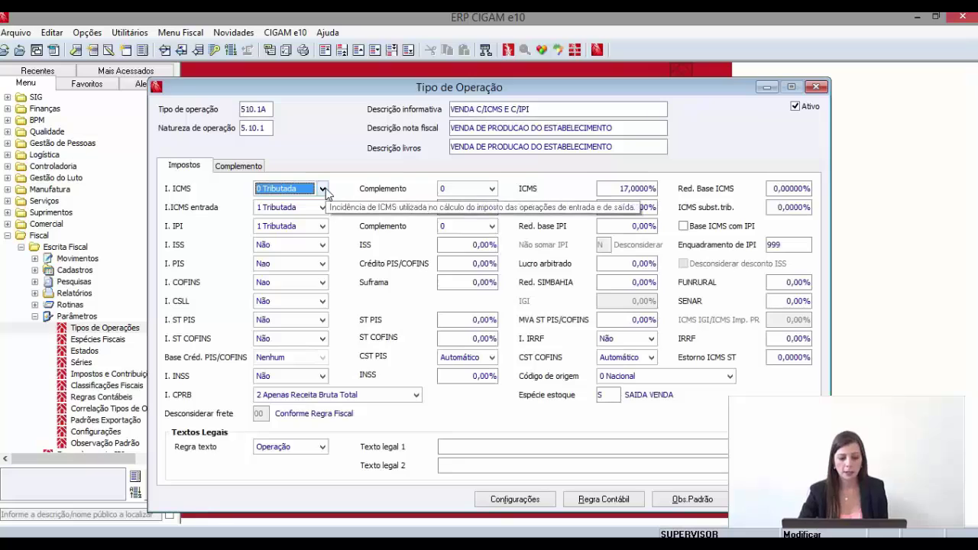
{"action": "left_click", "coordinate": [323, 189]}
{"action": "left_click", "coordinate": [323, 190]}
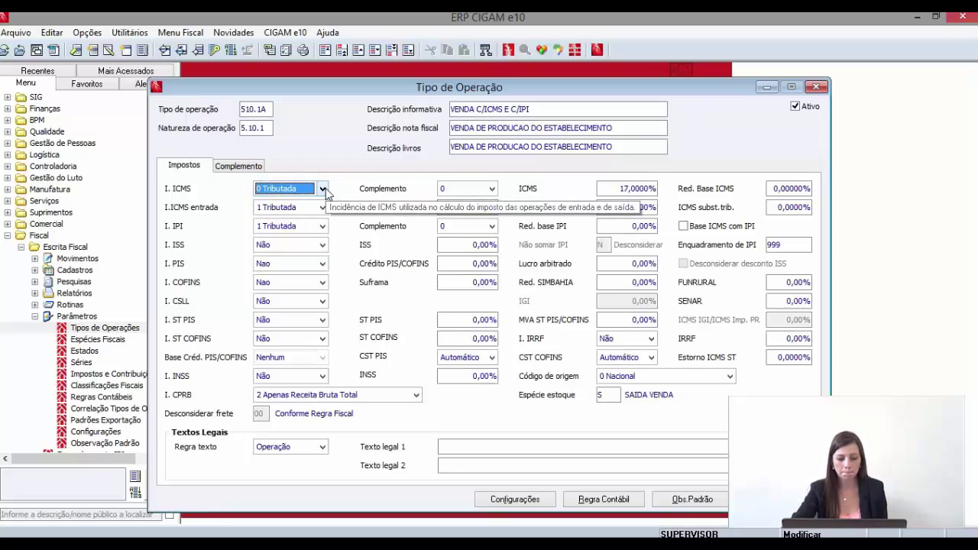
- Examine the ICMS Complemento field, the I. ICMS options and the ICMS percentage of operation type 5101A
{"action": "left_click", "coordinate": [464, 190]}
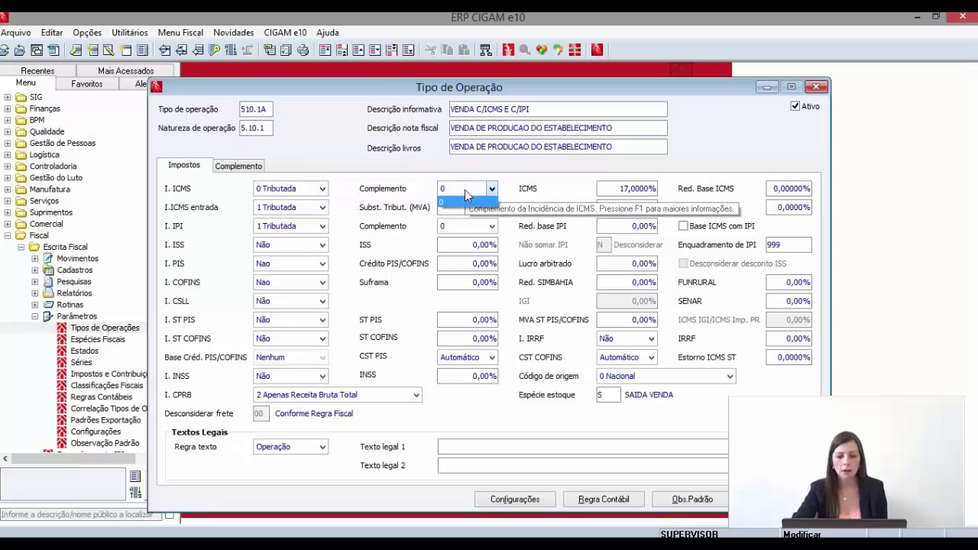
{"action": "left_click", "coordinate": [465, 189]}
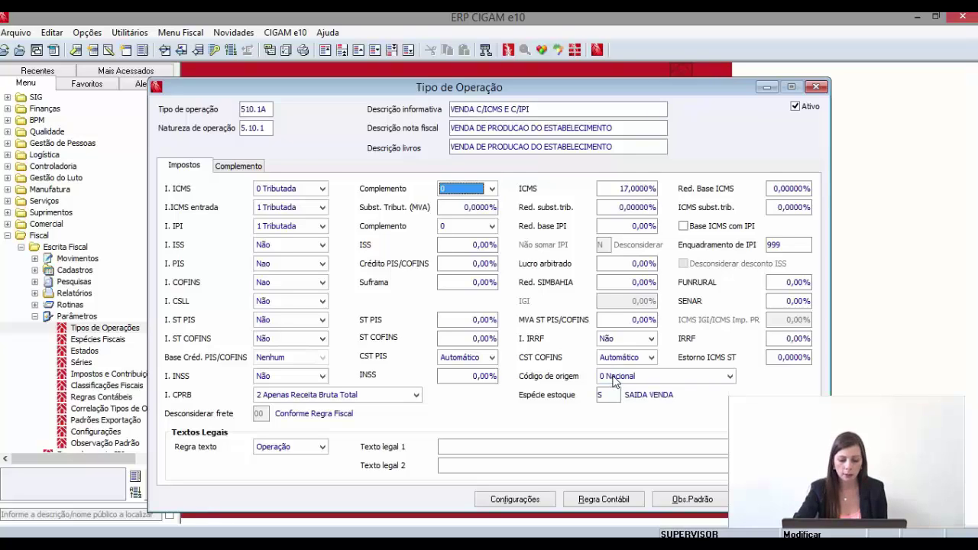
{"action": "left_click", "coordinate": [294, 191]}
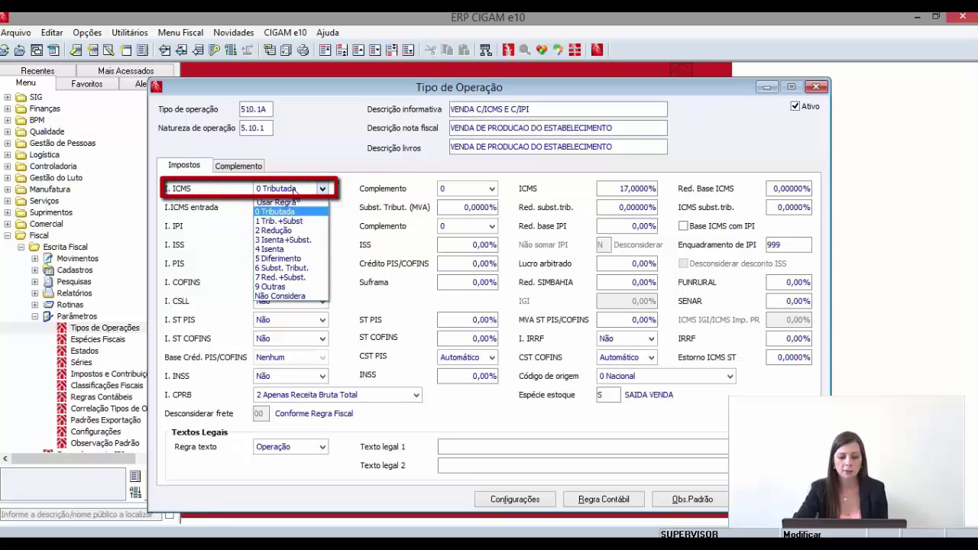
{"action": "left_click", "coordinate": [294, 190]}
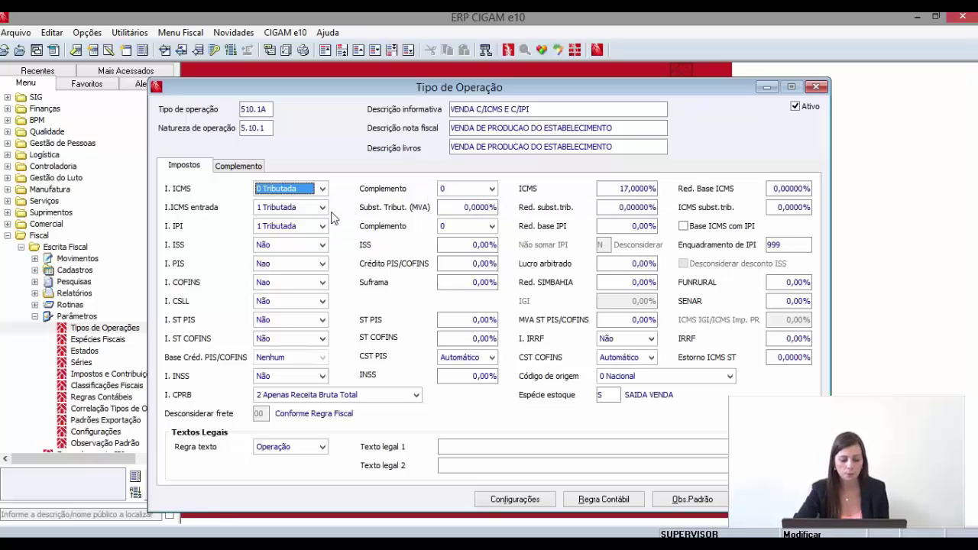
{"action": "left_click", "coordinate": [610, 191]}
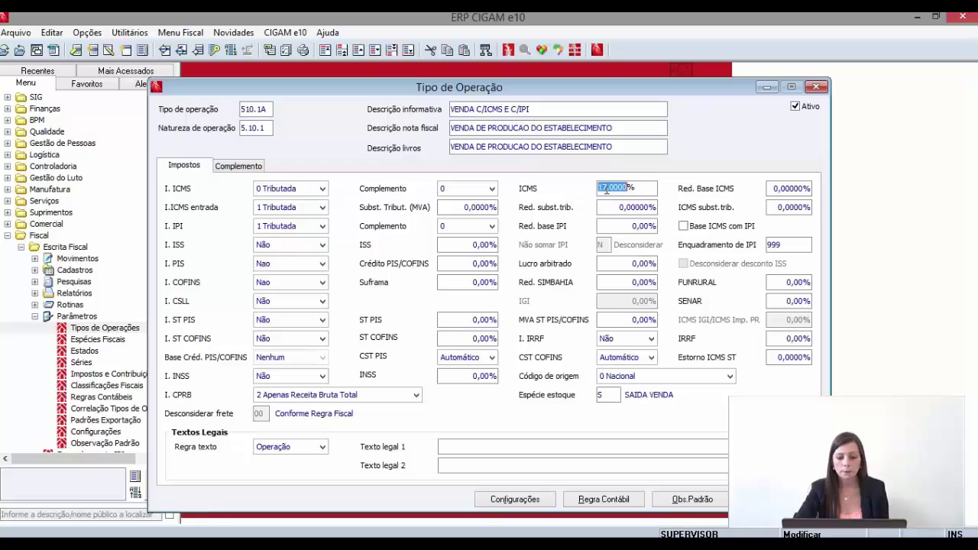
{"action": "left_click", "coordinate": [647, 187]}
{"action": "left_click_drag", "start_coordinate": [646, 187], "coordinate": [593, 189]}
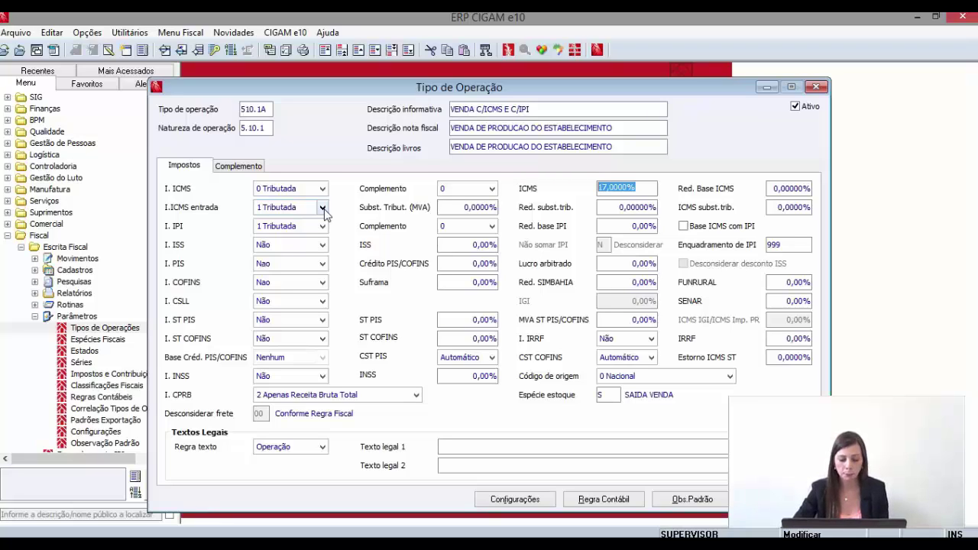
- Load operation type 1101C, check its I. ICMS options and set I.ICMS entrada to 3 Outras
{"action": "left_click", "coordinate": [267, 110]}
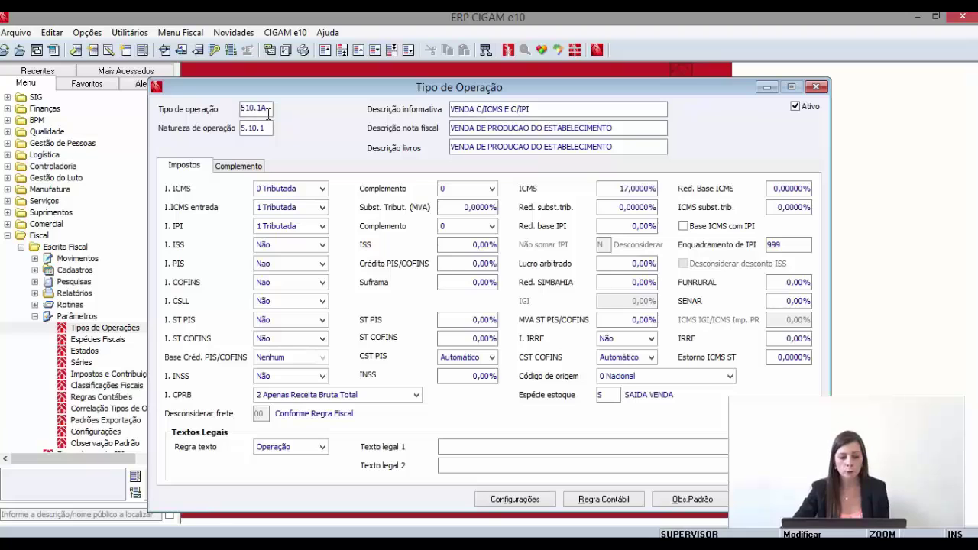
{"action": "key", "text": "F5"}
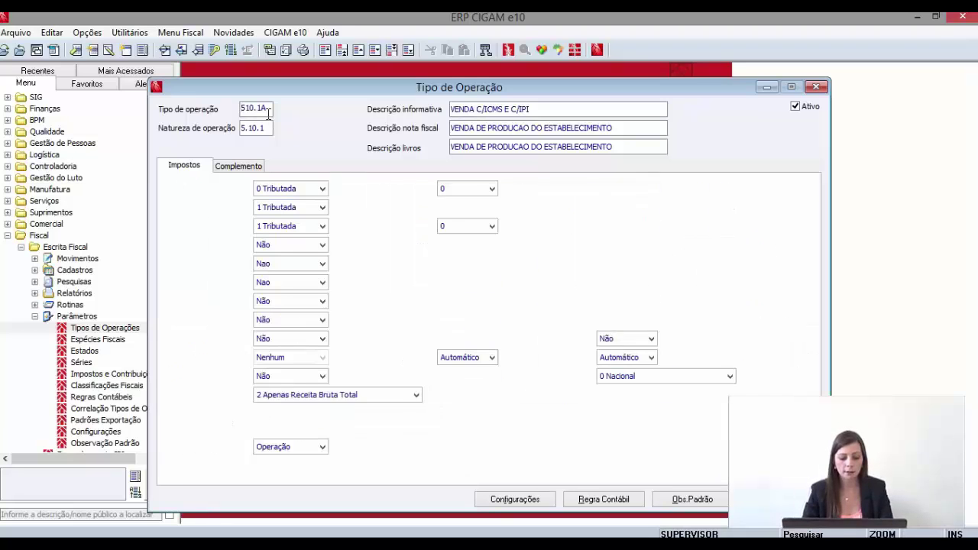
{"action": "left_click", "coordinate": [323, 189]}
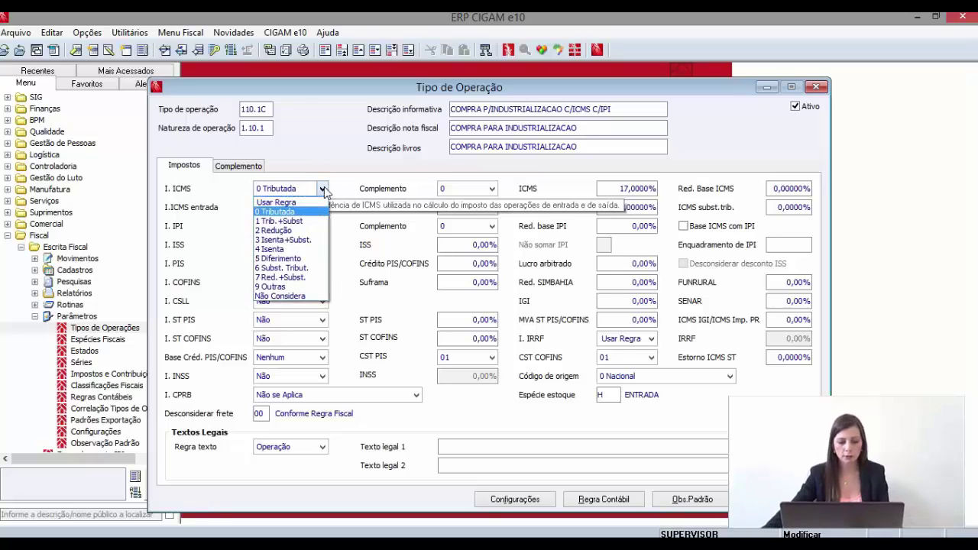
{"action": "left_click", "coordinate": [323, 190]}
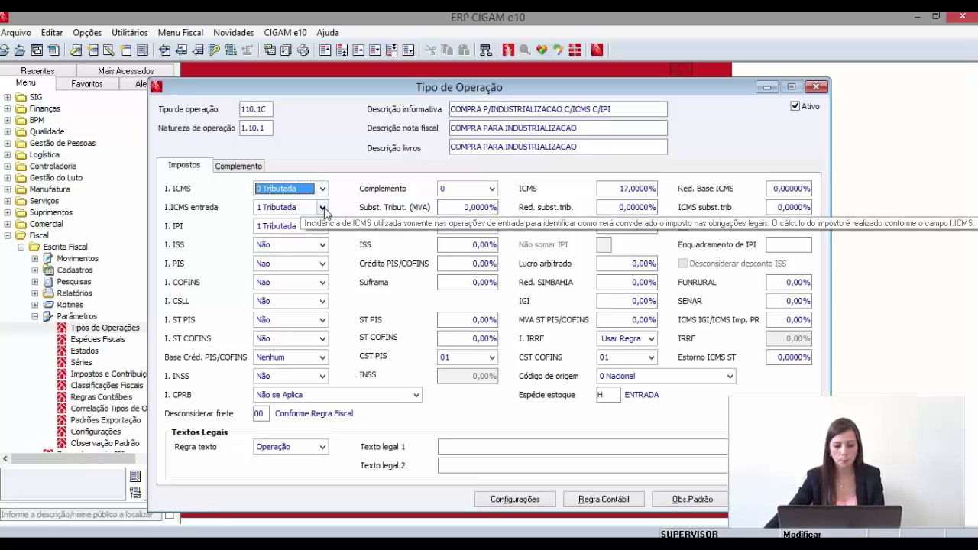
{"action": "left_click", "coordinate": [323, 208]}
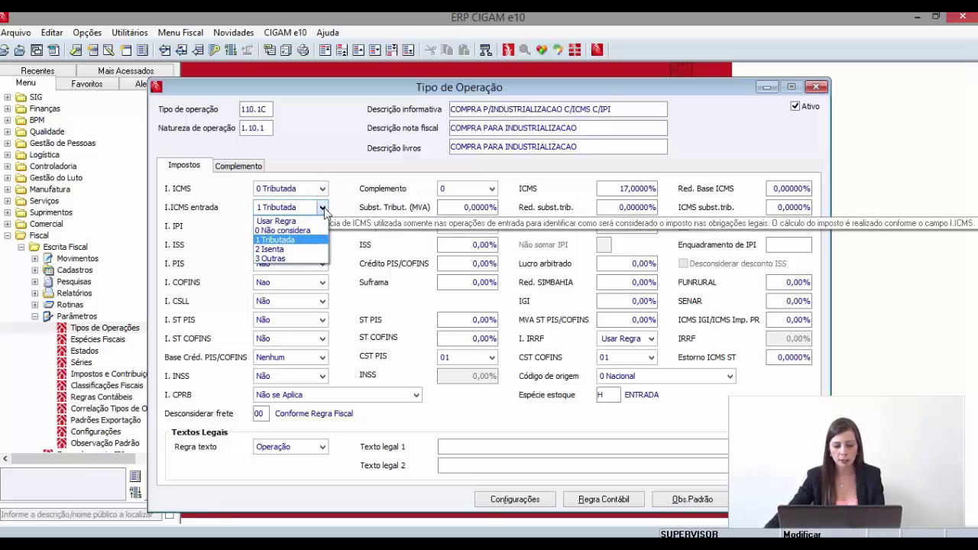
{"action": "left_click", "coordinate": [288, 259]}
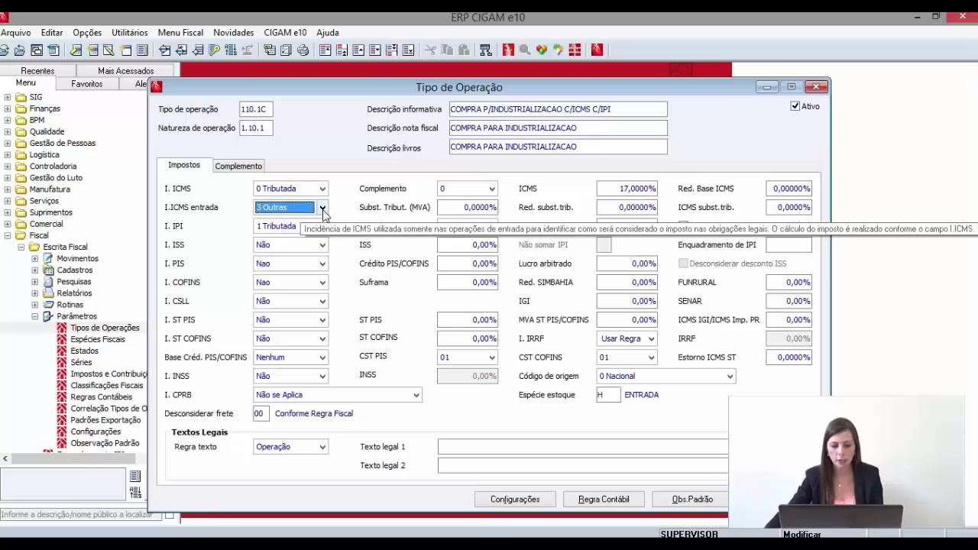
- Examine the Subst. Tribut. (MVA), Red. subst.trib. and ICMS subst.trib. percentage fields of operation type 1101C
{"action": "left_click", "coordinate": [494, 207]}
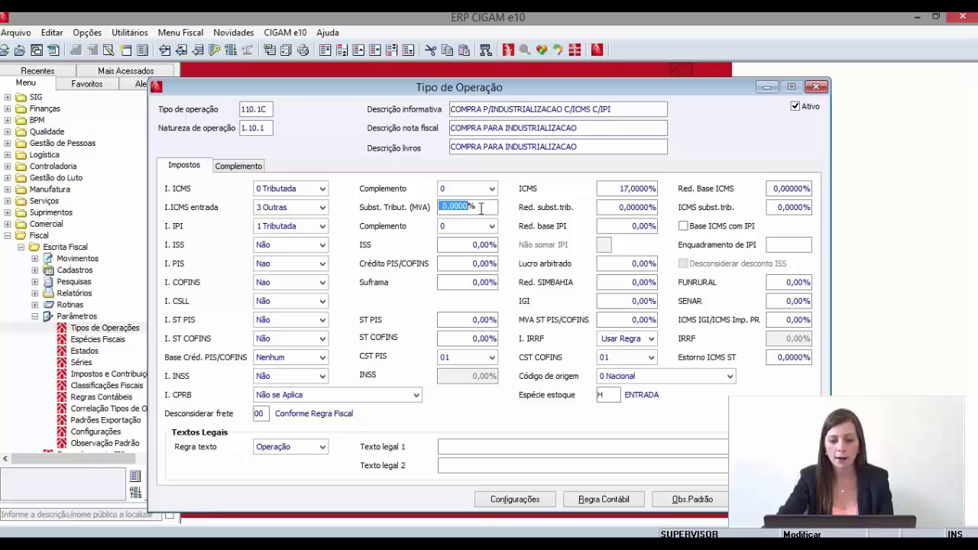
{"action": "left_click", "coordinate": [626, 214]}
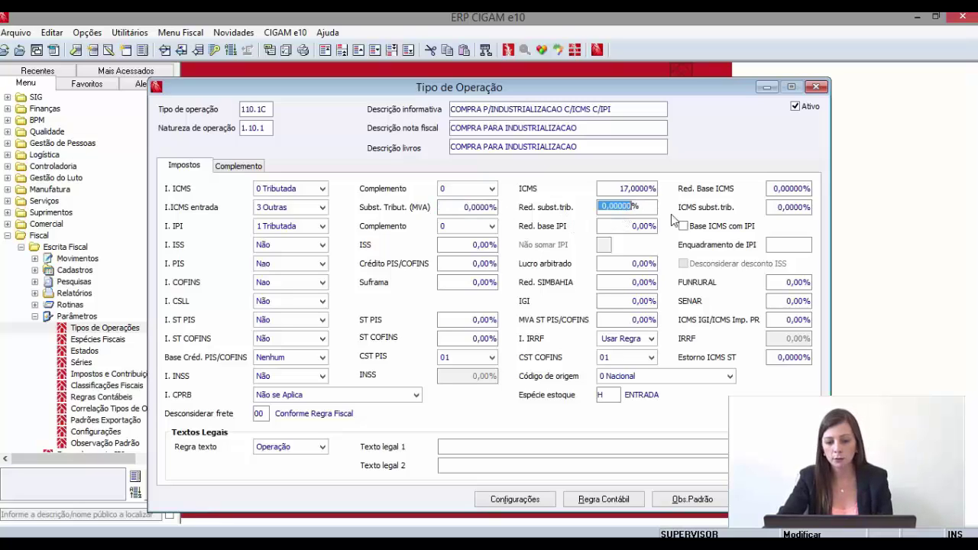
{"action": "left_click", "coordinate": [792, 212]}
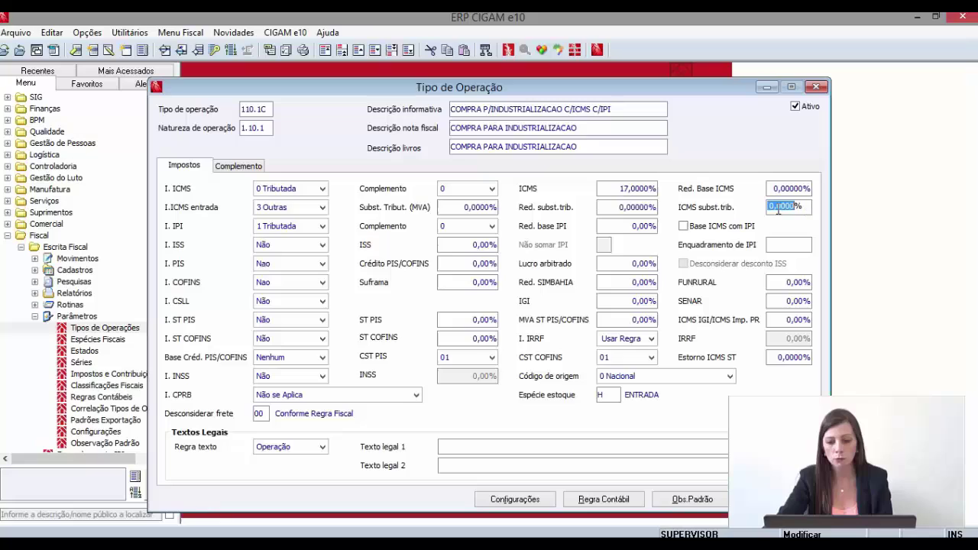
- Examine the I. IPI options, the IPI Complemento and the Base ICMS com IPI setting of operation type 1101C
{"action": "left_click", "coordinate": [304, 232]}
{"action": "left_click", "coordinate": [304, 232]}
{"action": "left_click", "coordinate": [304, 231]}
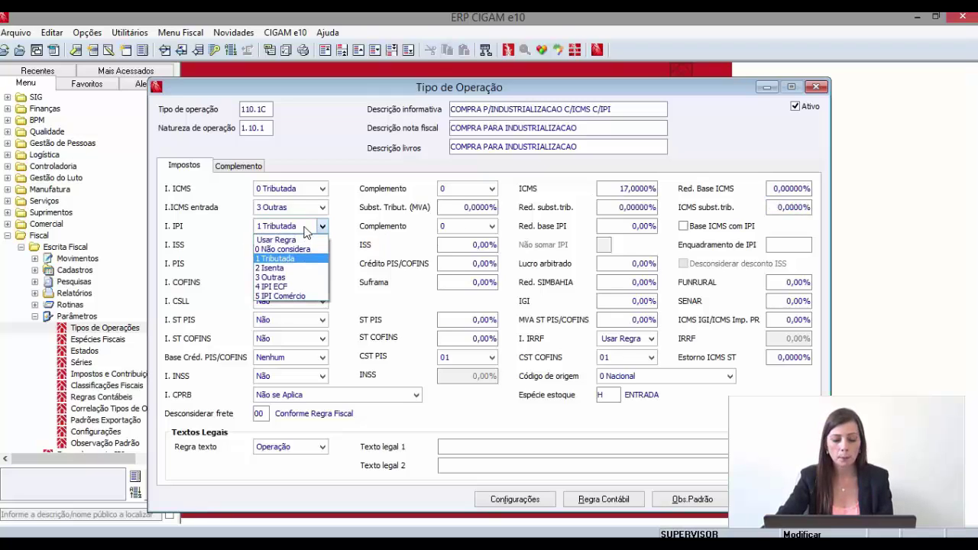
{"action": "left_click", "coordinate": [471, 232]}
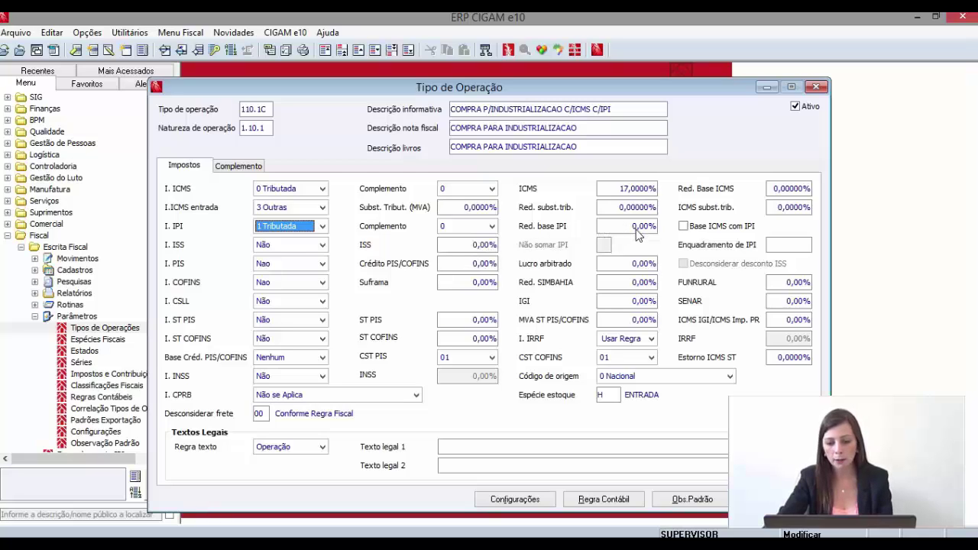
{"action": "mouse_move", "coordinate": [708, 237]}
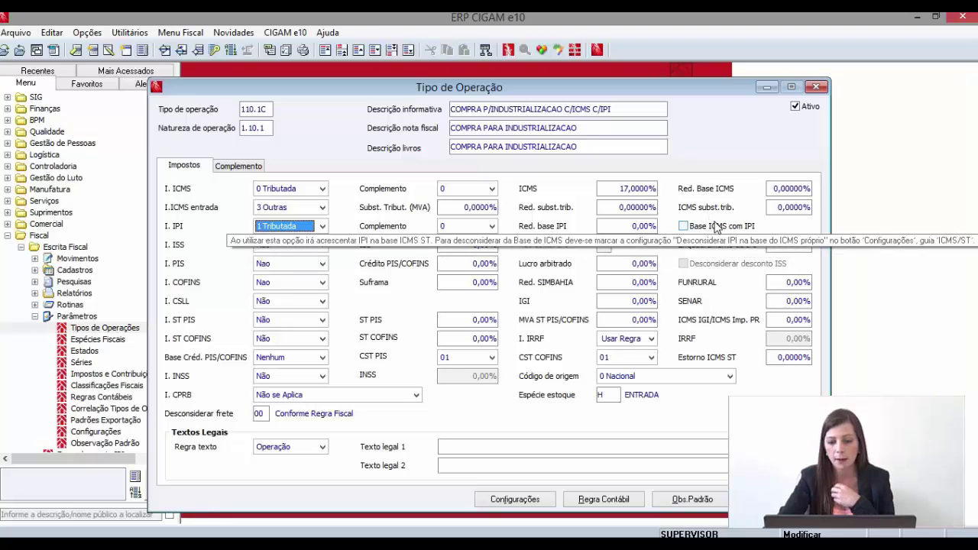
- Try Sim as the I. ISS incidence of operation type 1101C, restore Não and examine the ISS percentage field
{"action": "left_click", "coordinate": [295, 245]}
{"action": "left_click", "coordinate": [296, 245]}
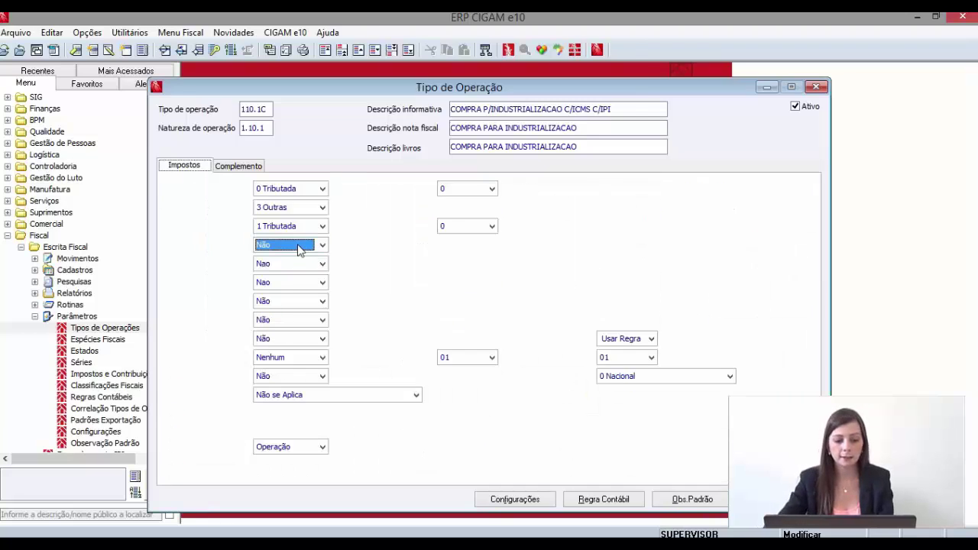
{"action": "left_click", "coordinate": [298, 249]}
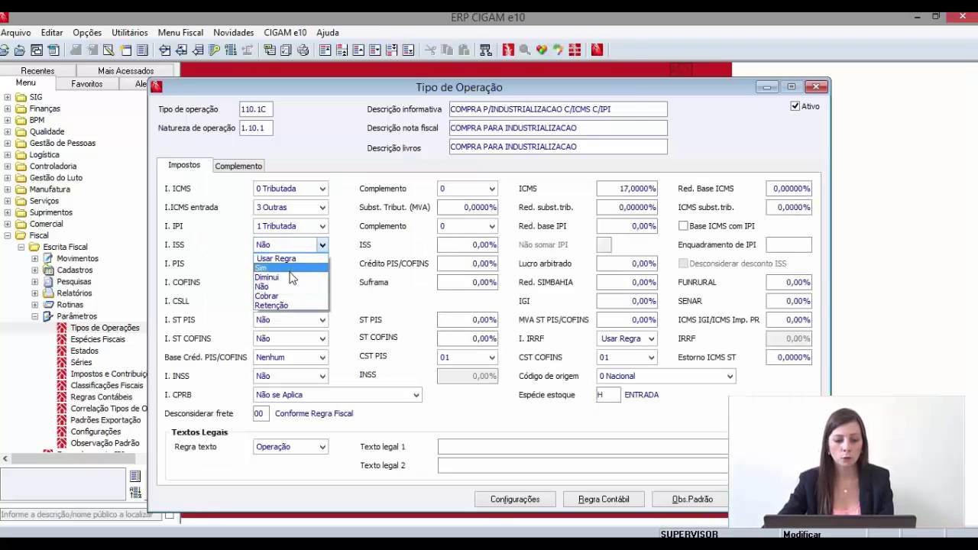
{"action": "left_click", "coordinate": [293, 268]}
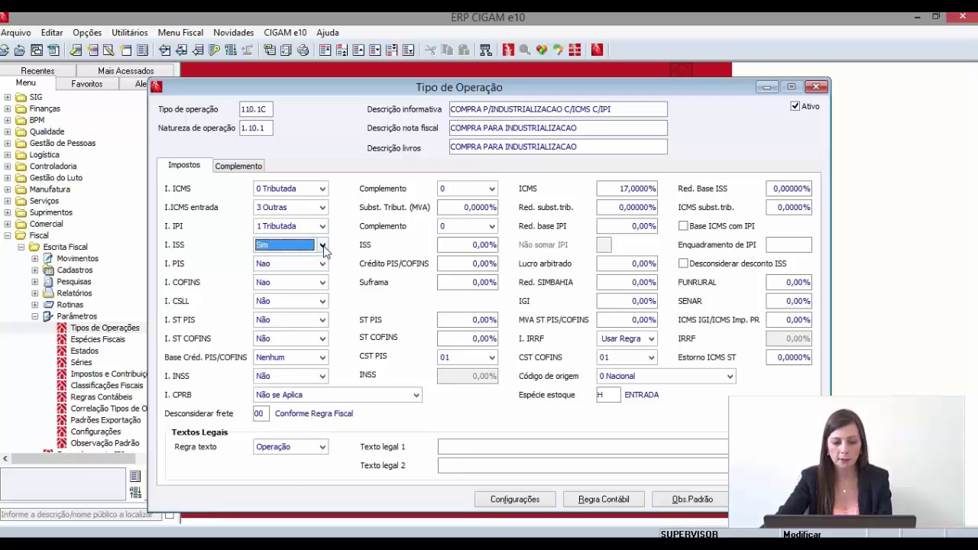
{"action": "left_click", "coordinate": [323, 246]}
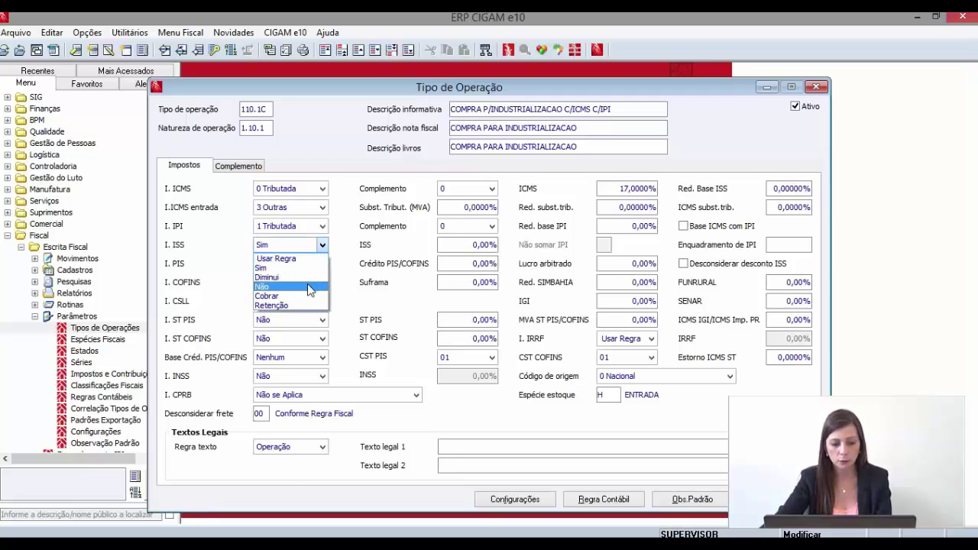
{"action": "left_click", "coordinate": [310, 288]}
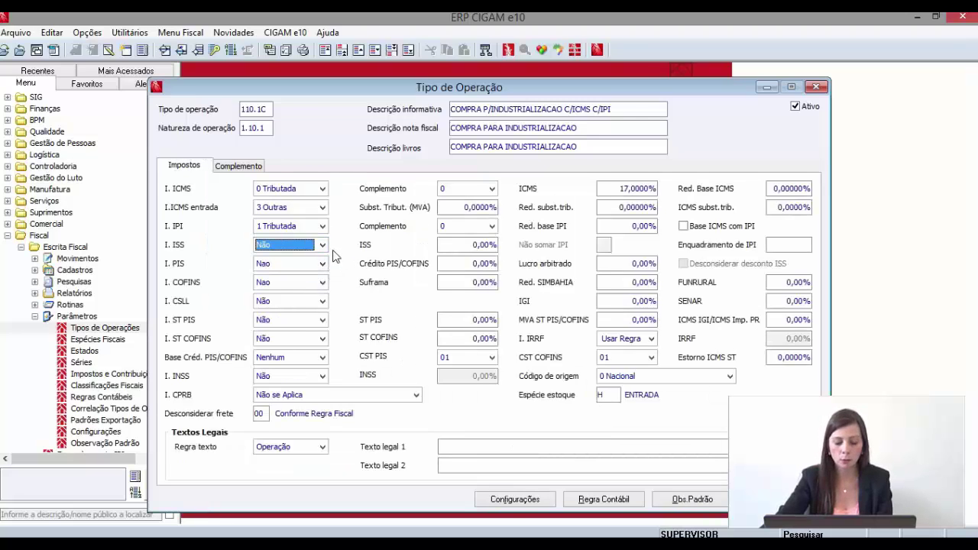
{"action": "left_click", "coordinate": [470, 245]}
{"action": "left_click_drag", "start_coordinate": [470, 244], "coordinate": [431, 243]}
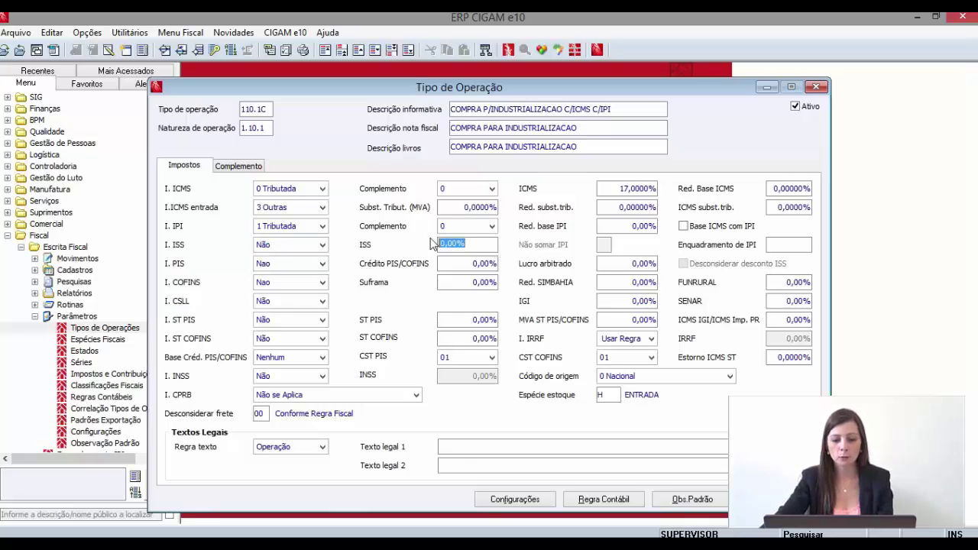
- Set I. PIS to Sim and Crédito PIS/COFINS to 100% for operation type 1101C
{"action": "key", "text": "Tab"}
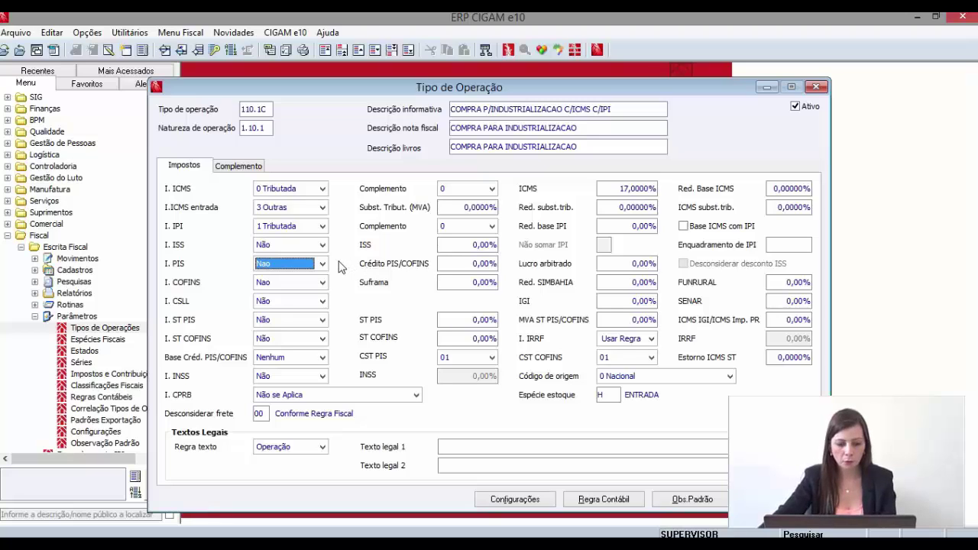
{"action": "key", "text": "ctrl+m"}
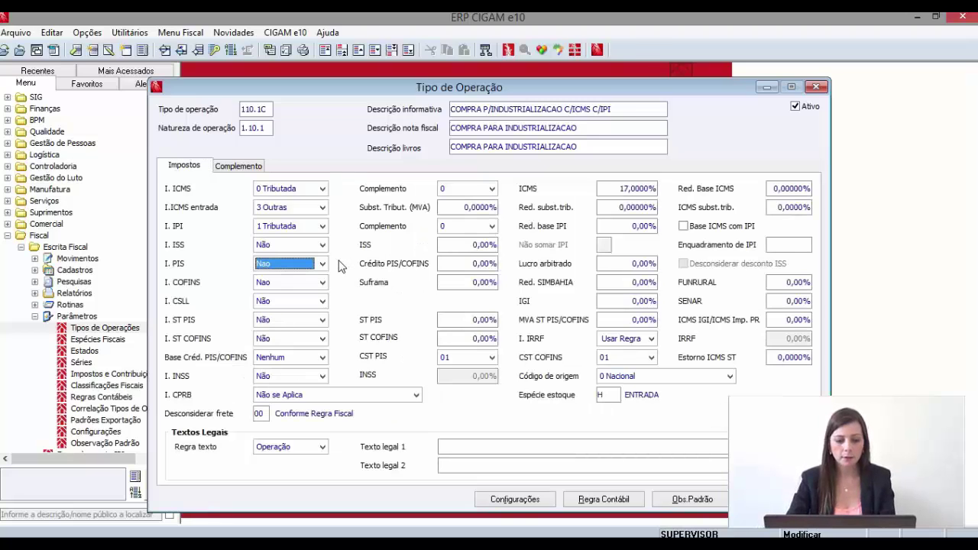
{"action": "left_click", "coordinate": [324, 264]}
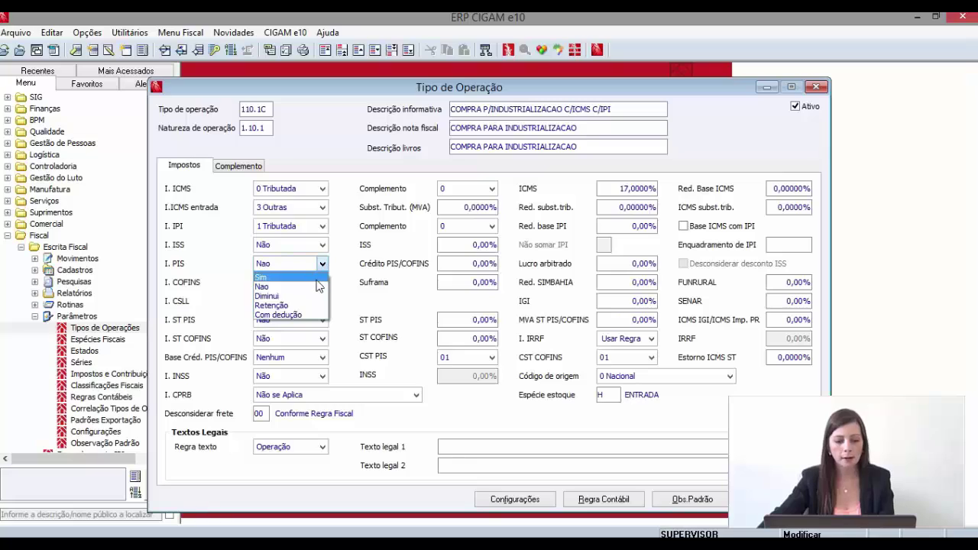
{"action": "left_click", "coordinate": [316, 278]}
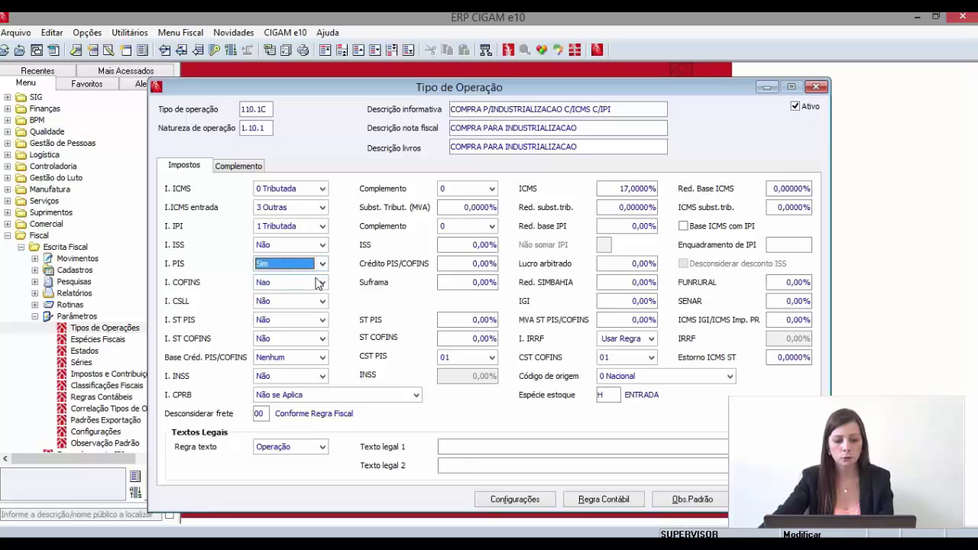
{"action": "key", "text": "Tab"}
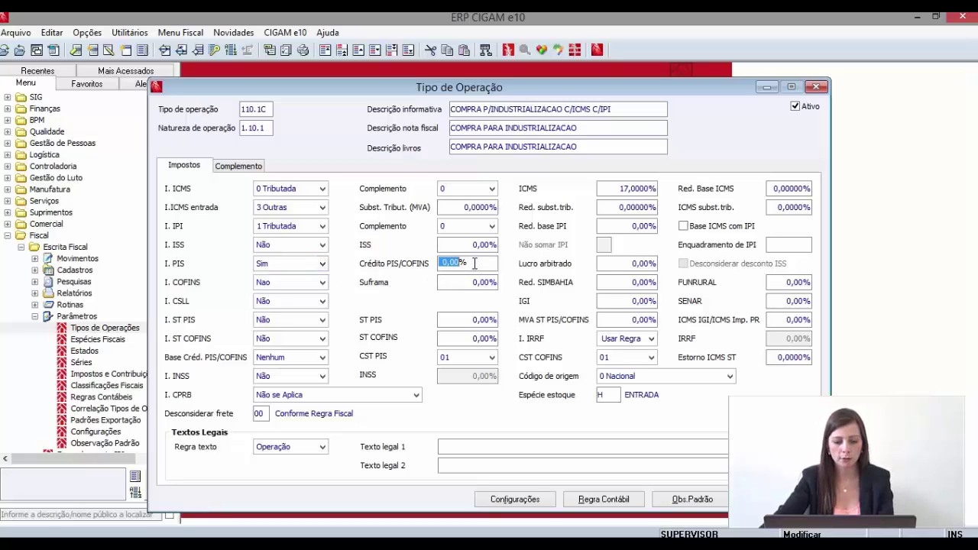
{"action": "key", "text": "Tab"}
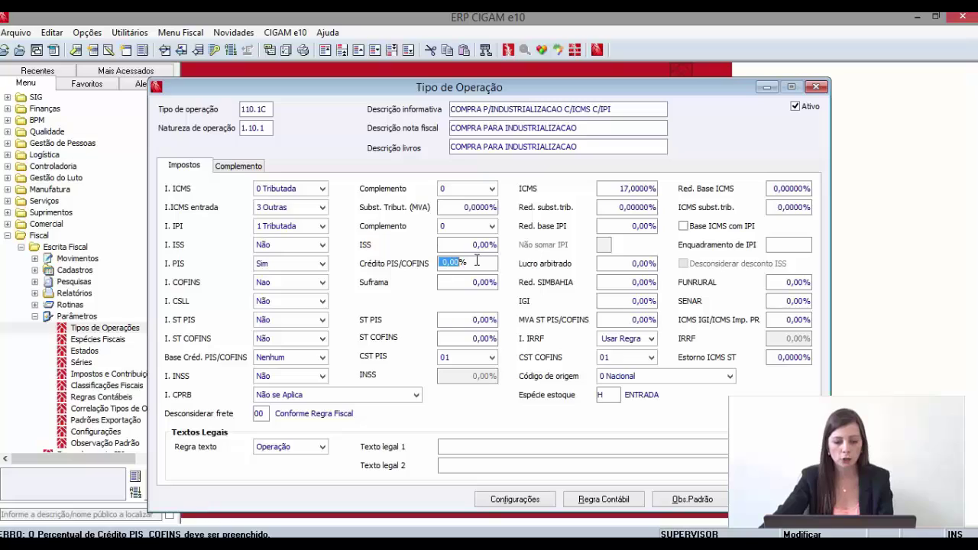
{"action": "type", "text": "1"}
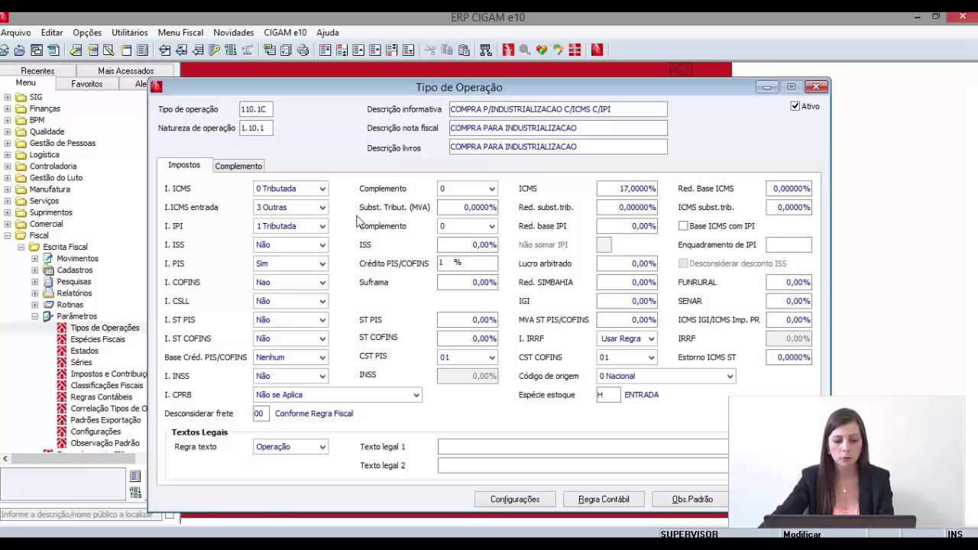
{"action": "type", "text": "00"}
{"action": "key", "text": "Tab"}
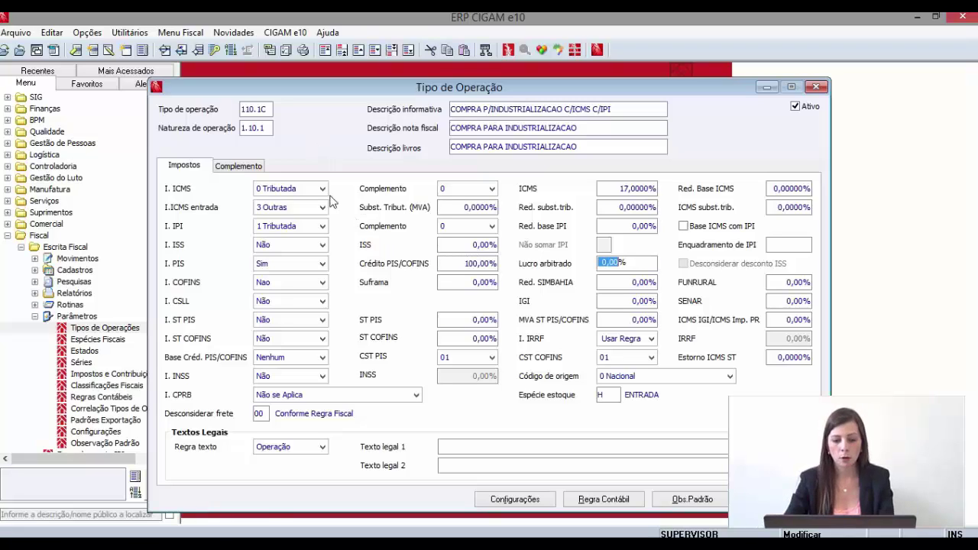
- Set I. COFINS to Sim for operation type 1101C and examine the I. CSLL incidence options
{"action": "left_click", "coordinate": [323, 283]}
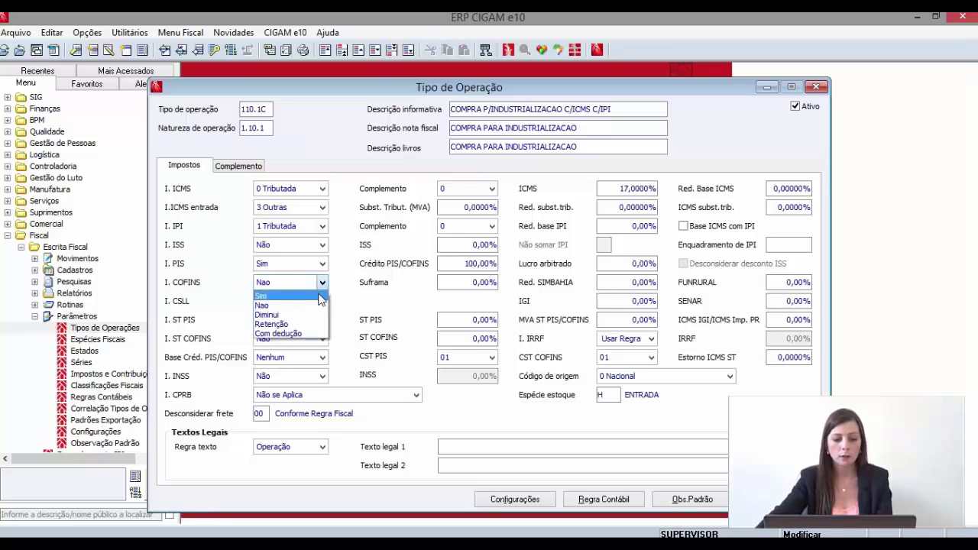
{"action": "left_click", "coordinate": [307, 296]}
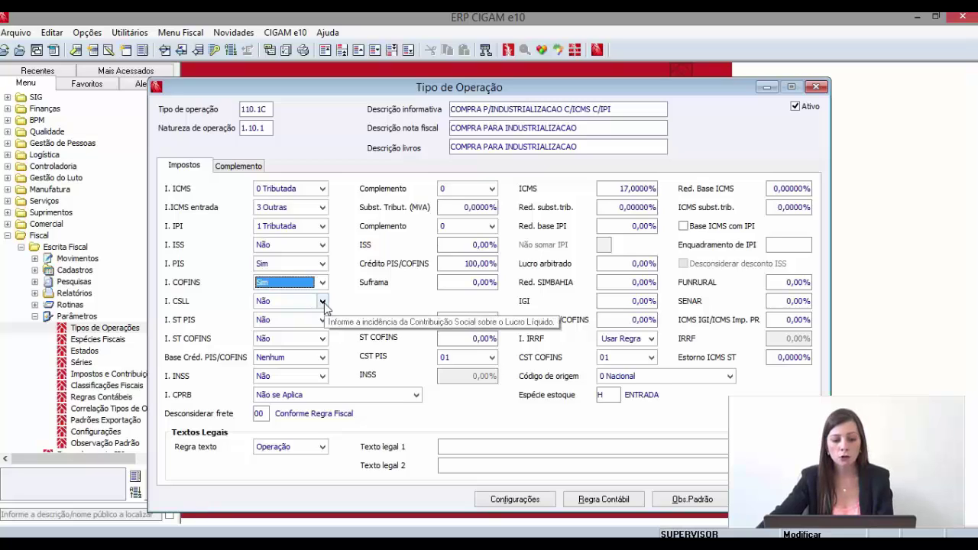
{"action": "left_click", "coordinate": [322, 303]}
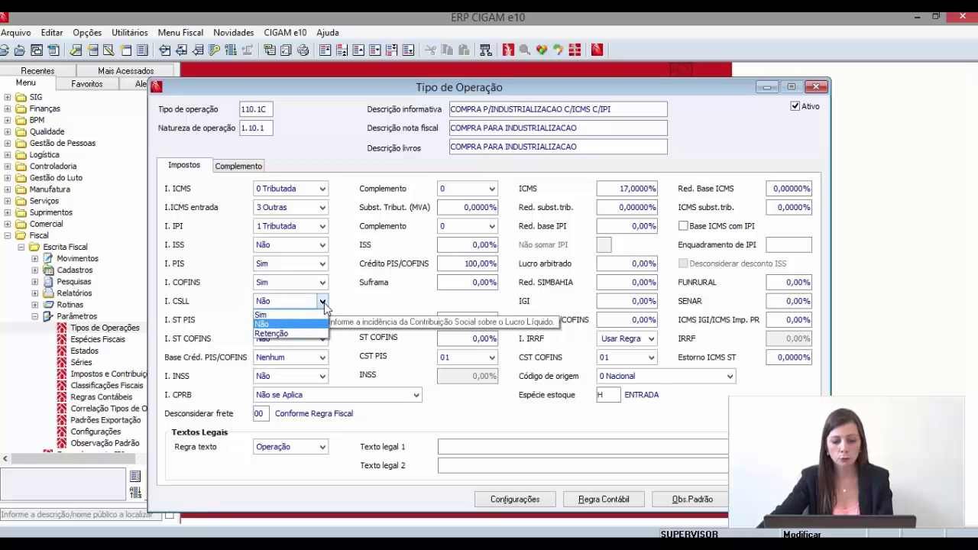
{"action": "left_click", "coordinate": [322, 303]}
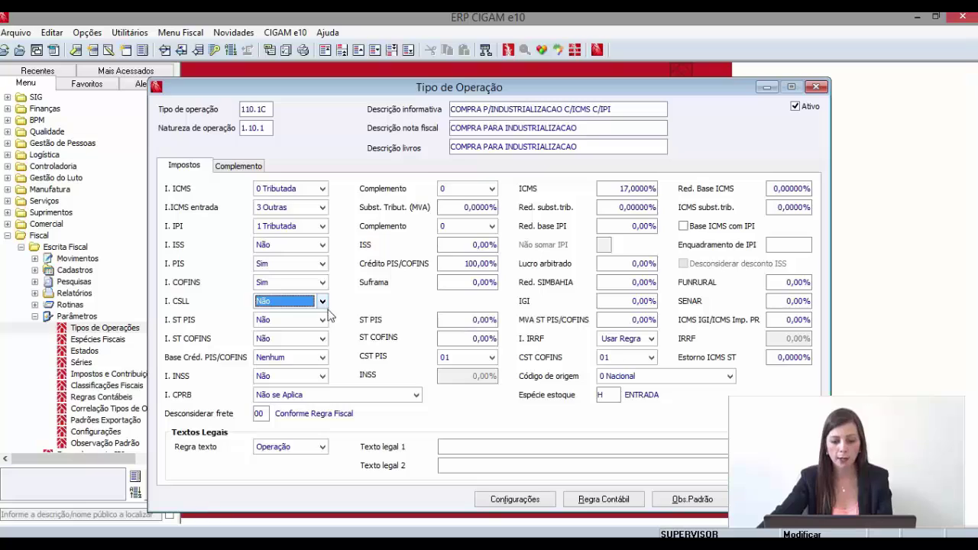
- Examine the Base Créd. PIS/COFINS field and its help list of credit calculation base codes
{"action": "left_click", "coordinate": [323, 357]}
{"action": "left_click", "coordinate": [325, 362]}
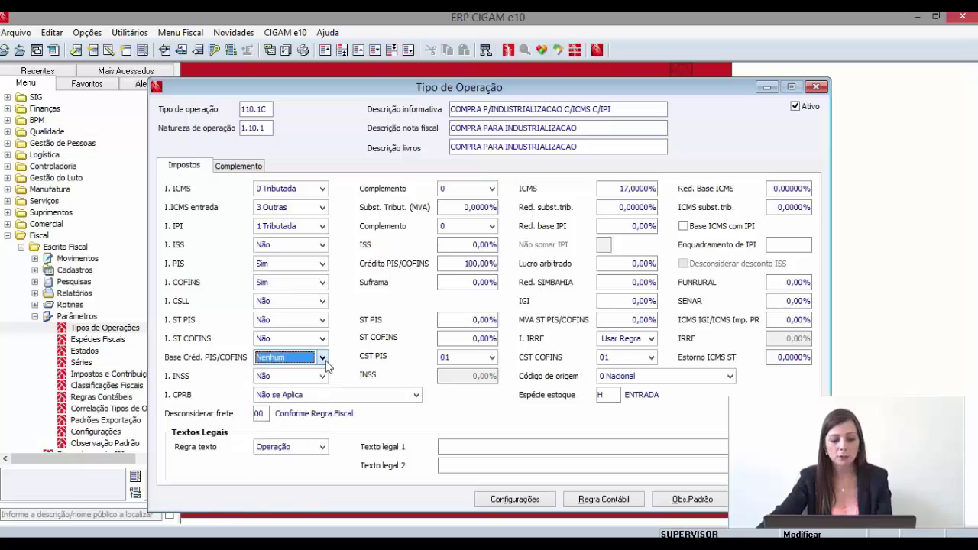
{"action": "key", "text": "F1"}
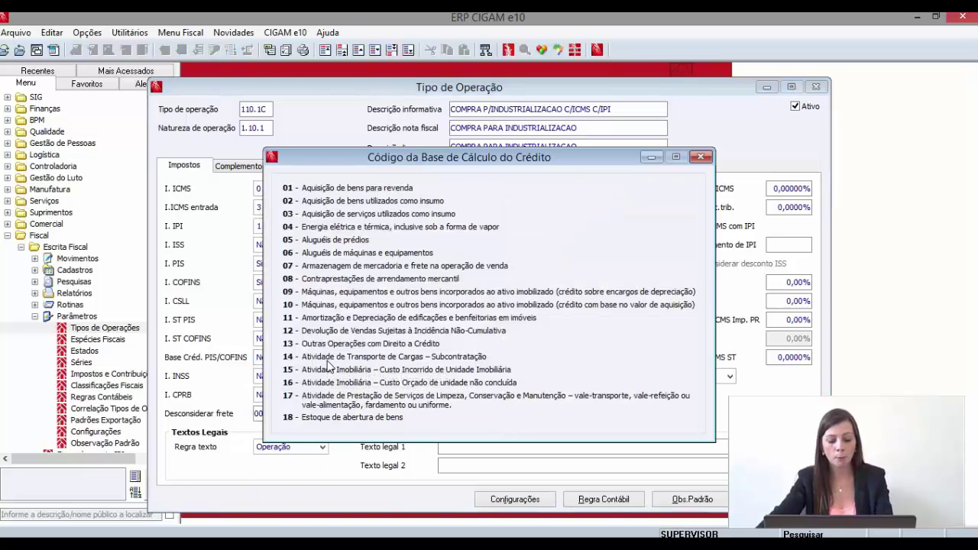
{"action": "key", "text": "Escape"}
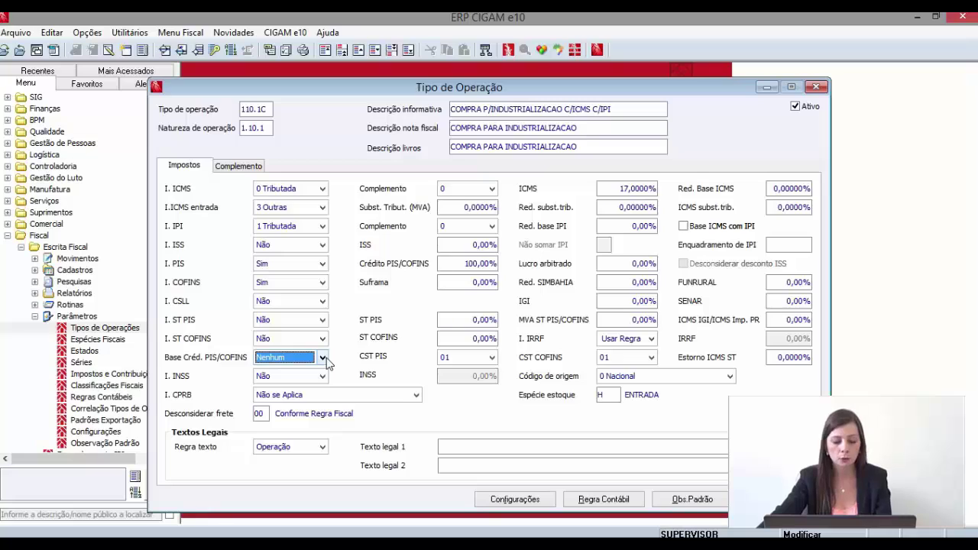
- Examine the CST PIS code information for operation type 1101C, including the search order of the automatic rules
{"action": "key", "text": "Tab"}
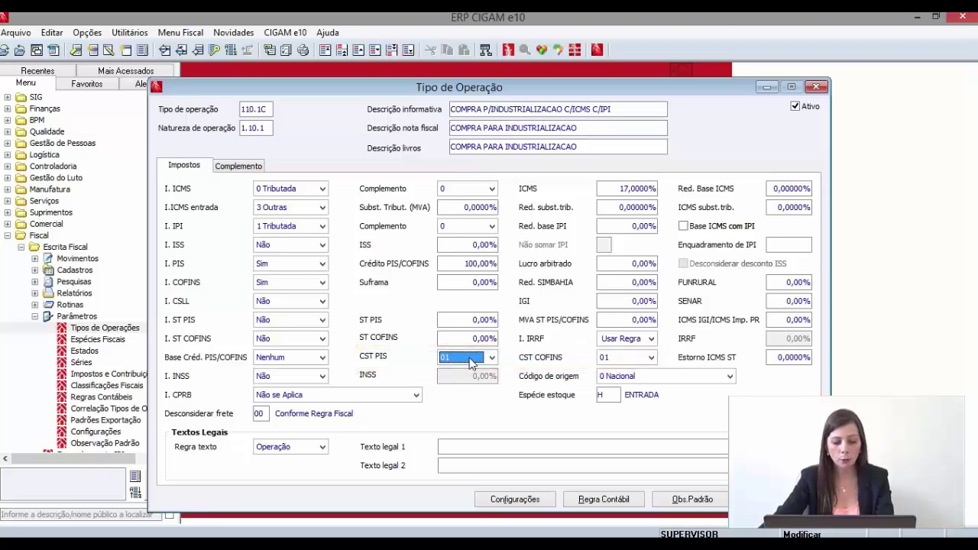
{"action": "key", "text": "F1"}
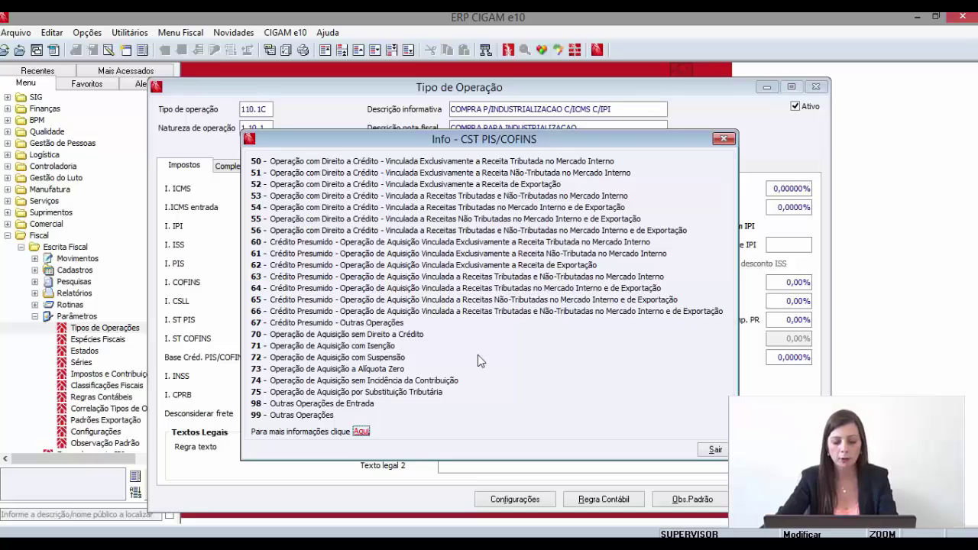
{"action": "left_click", "coordinate": [361, 433]}
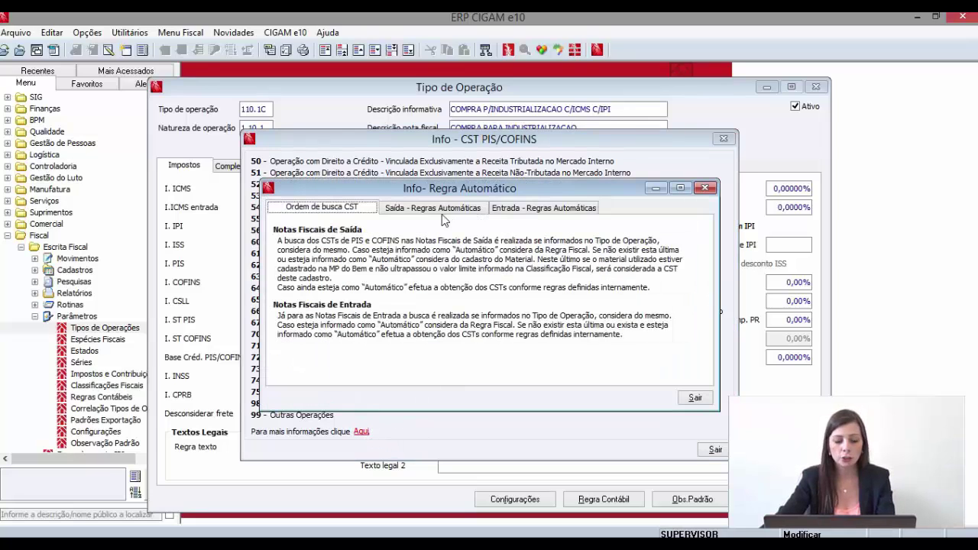
{"action": "left_click", "coordinate": [705, 189]}
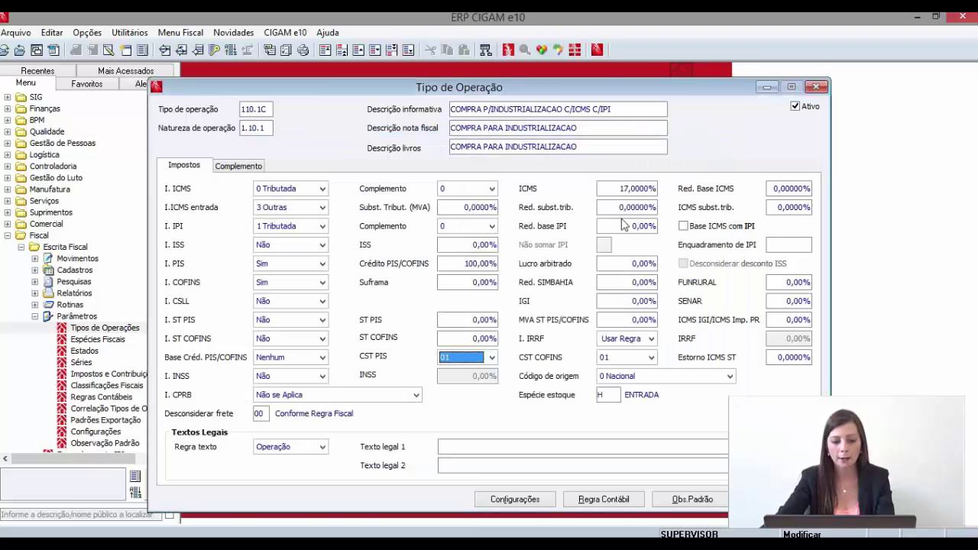
{"action": "left_click", "coordinate": [723, 138]}
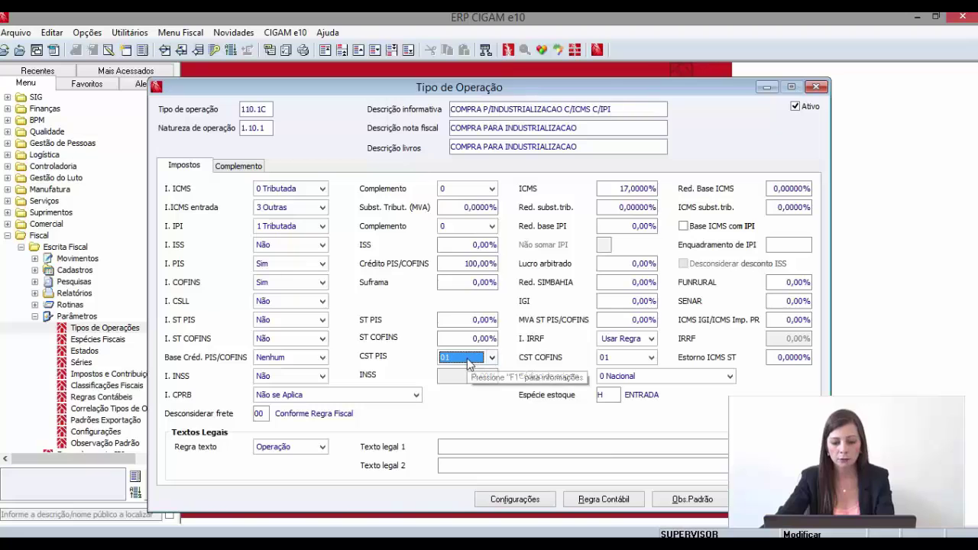
{"action": "key", "text": "F1"}
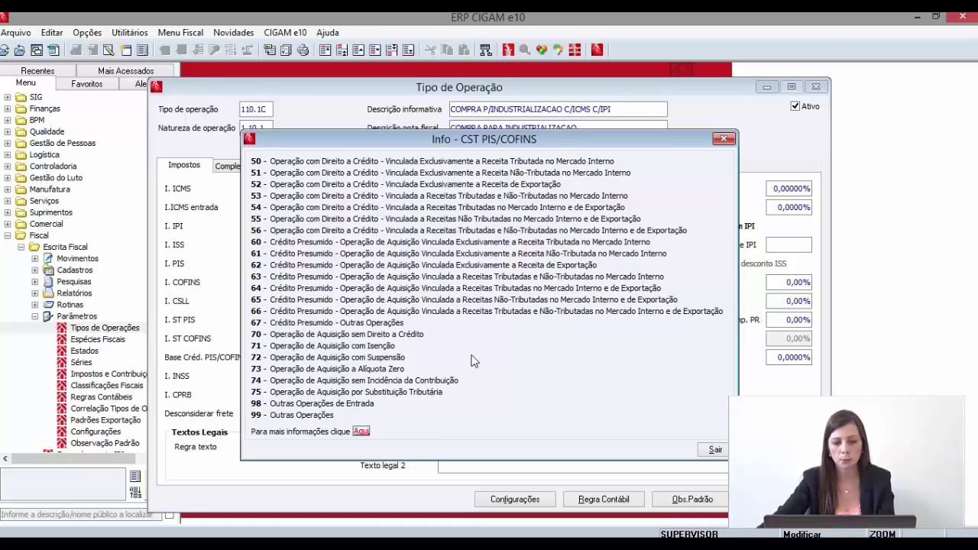
{"action": "key", "text": "Escape"}
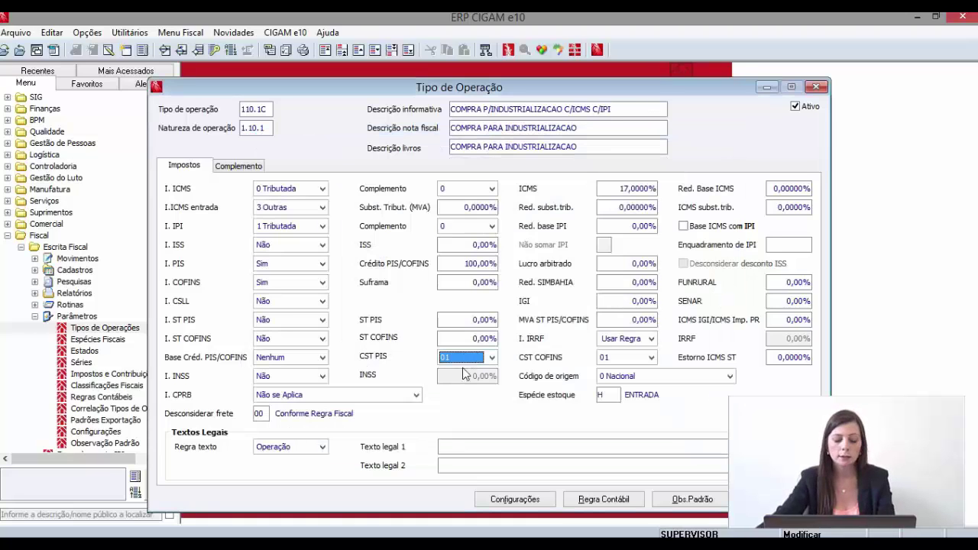
{"action": "key", "text": "F1"}
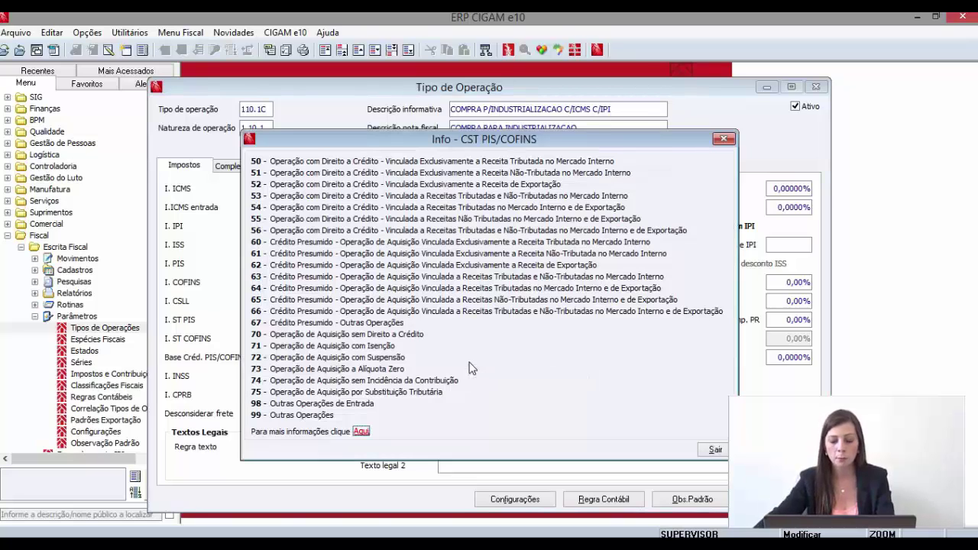
{"action": "key", "text": "Escape"}
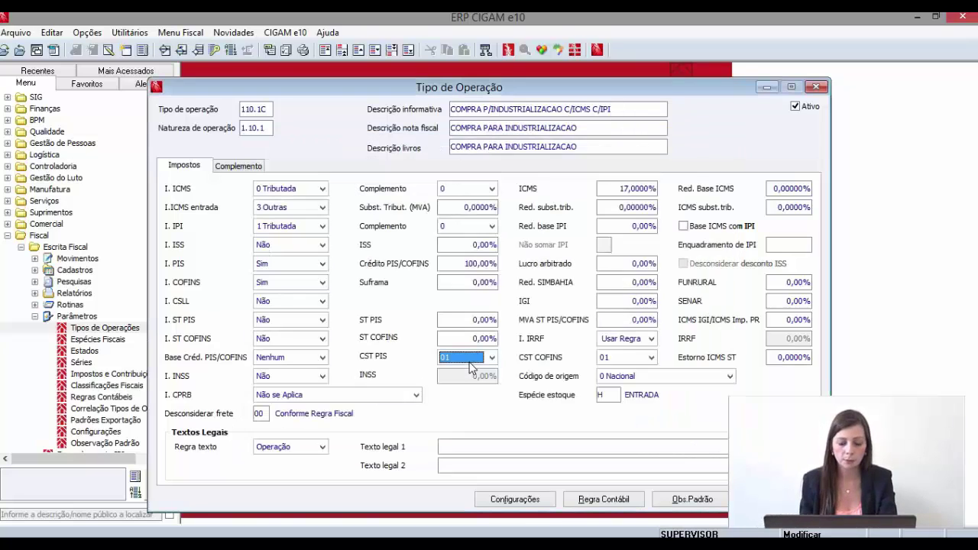
- Examine the CST COFINS code information and the Texto legal 1 field of operation type 1101C
{"action": "key", "text": "Tab"}
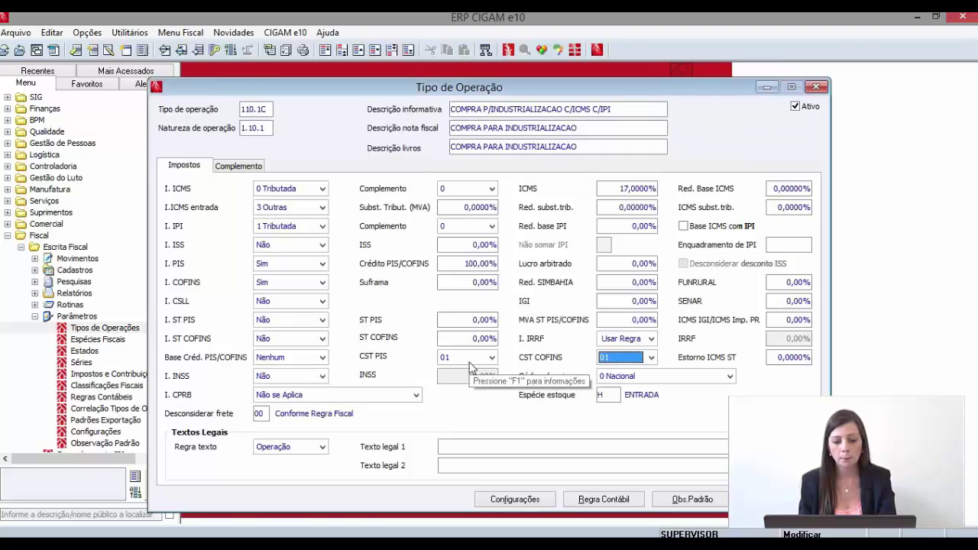
{"action": "key", "text": "F1"}
{"action": "key", "text": "Escape"}
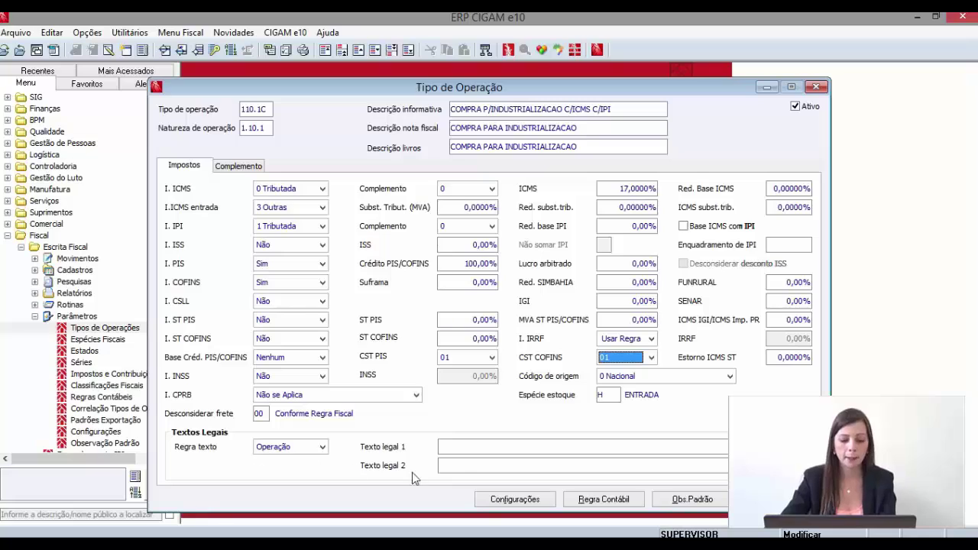
{"action": "left_click", "coordinate": [462, 448]}
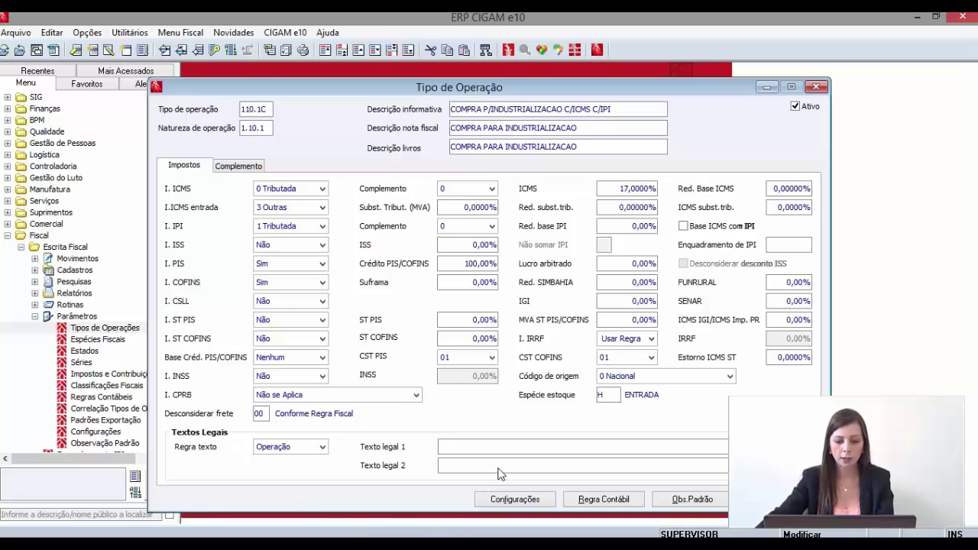
- Examine the Listar Livros options in the Complemento data of operation type 1101C
{"action": "left_click", "coordinate": [251, 171]}
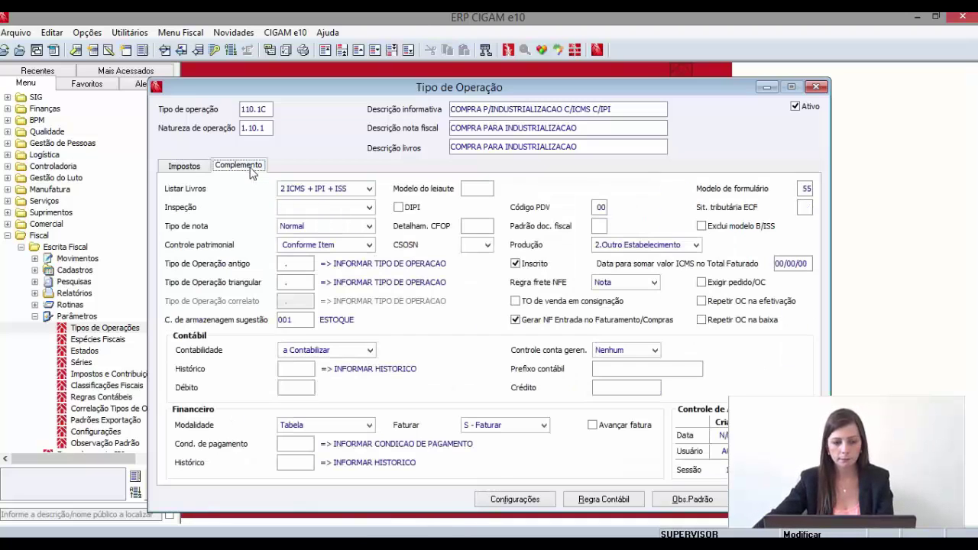
{"action": "left_click", "coordinate": [332, 194]}
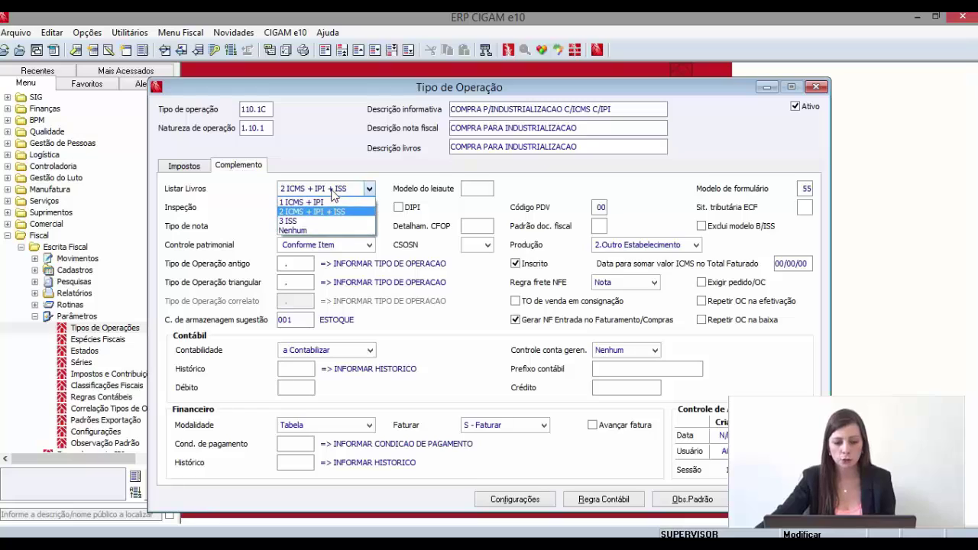
{"action": "left_click", "coordinate": [332, 194]}
{"action": "left_click", "coordinate": [332, 194]}
{"action": "left_click", "coordinate": [333, 194]}
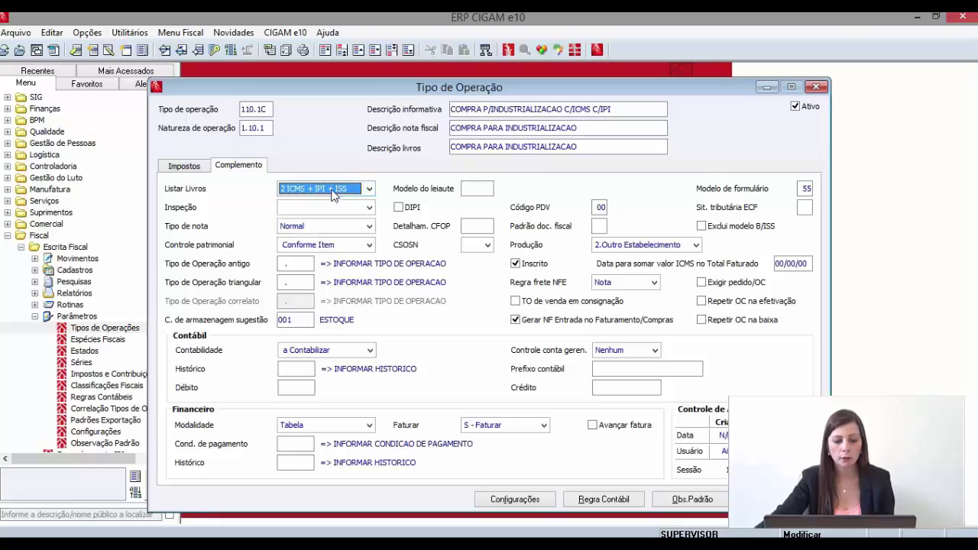
- Examine the Modelo de formulário field and the Tipo de nota options of operation type 1101C
{"action": "key", "text": "Tab"}
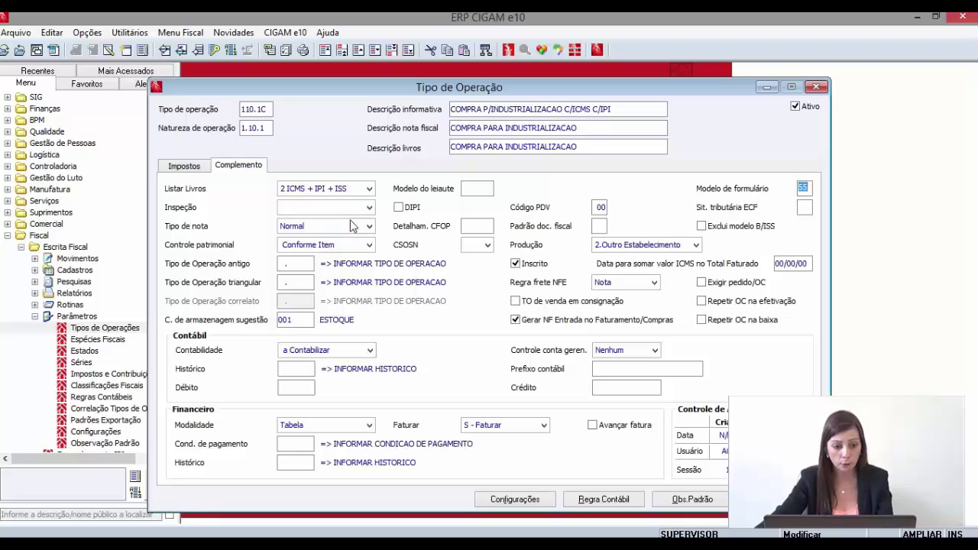
{"action": "key", "text": "Tab"}
{"action": "key", "text": "Tab"}
{"action": "key", "text": "Tab"}
{"action": "key", "text": "Tab"}
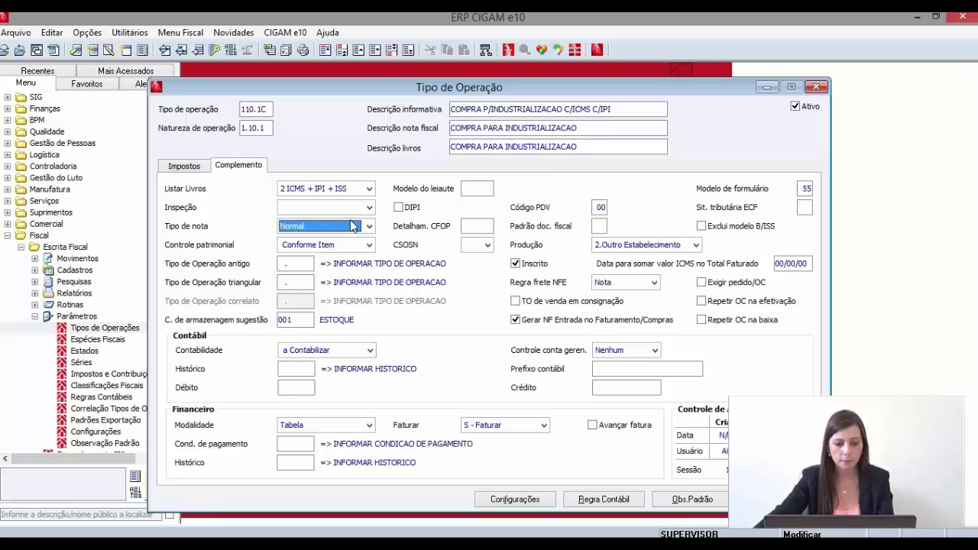
{"action": "left_click", "coordinate": [355, 227]}
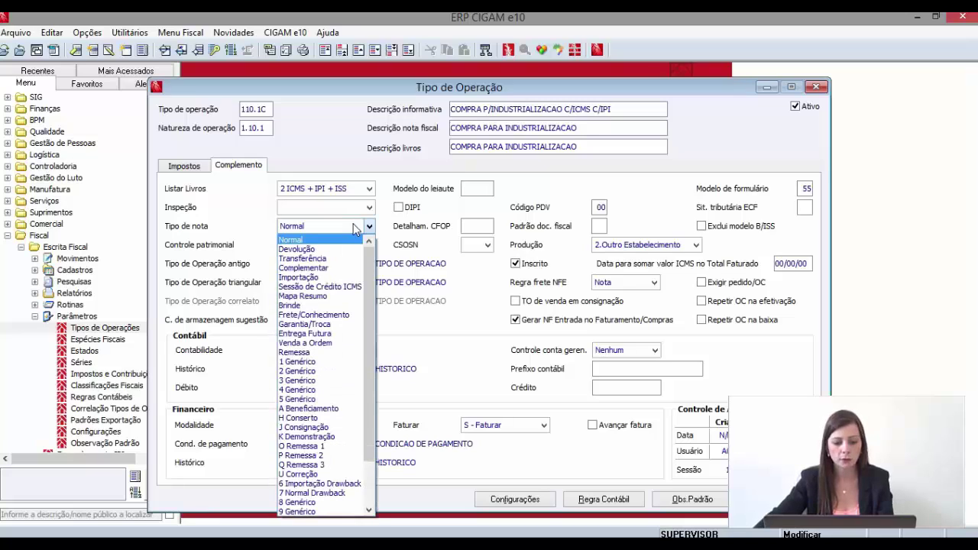
{"action": "left_click", "coordinate": [355, 227]}
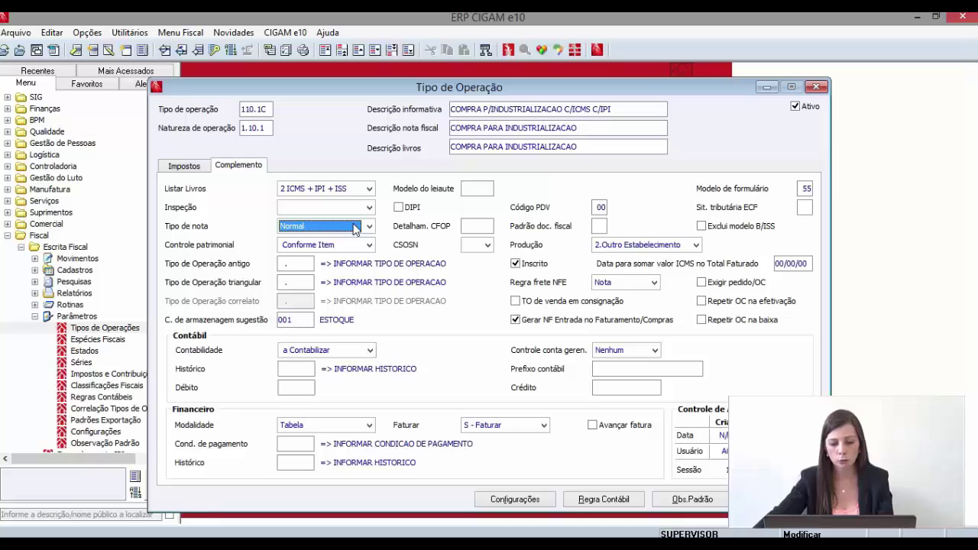
- Try Importação as the Tipo de nota of operation type 1101C, then restore Normal
{"action": "left_click", "coordinate": [368, 227]}
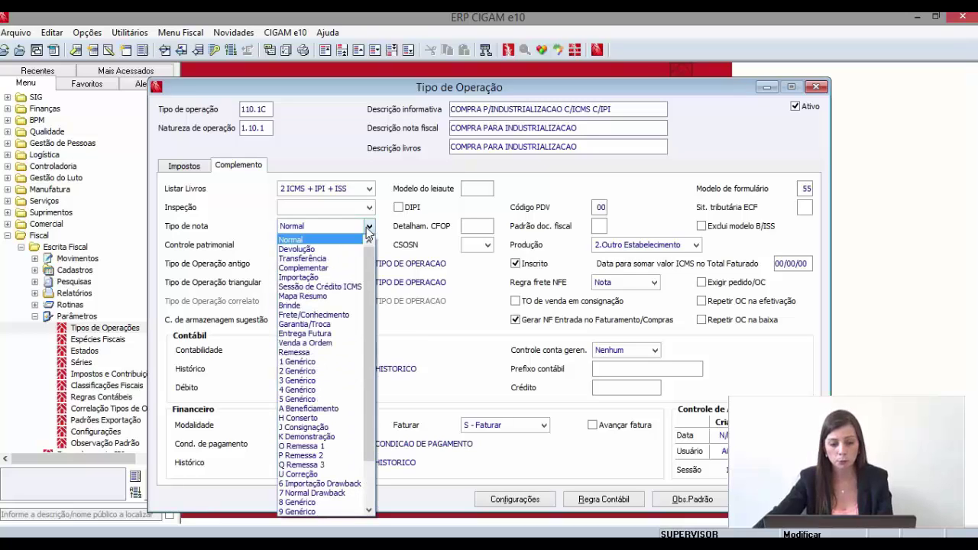
{"action": "left_click", "coordinate": [350, 278]}
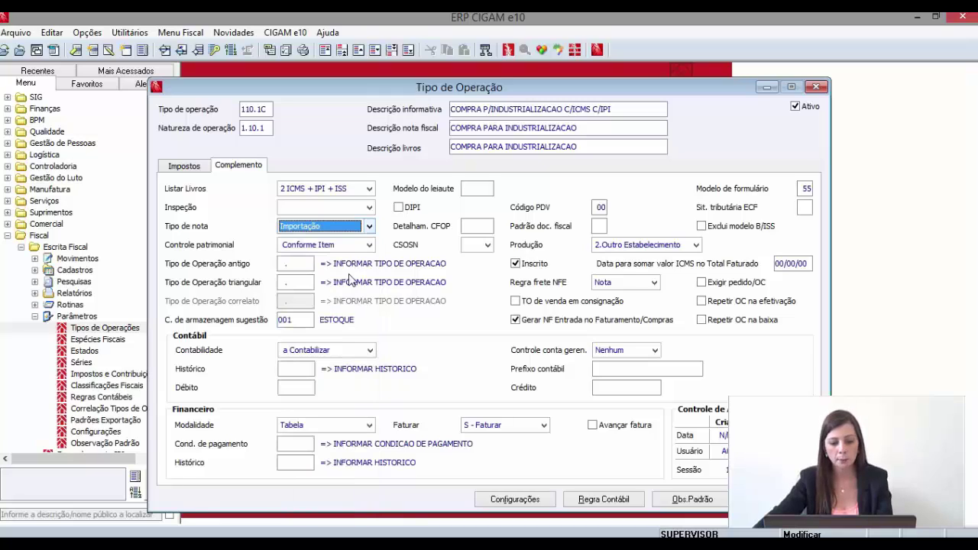
{"action": "left_click", "coordinate": [350, 228]}
{"action": "scroll", "coordinate": [370, 286], "scroll_direction": "up", "scroll_amount": 2}
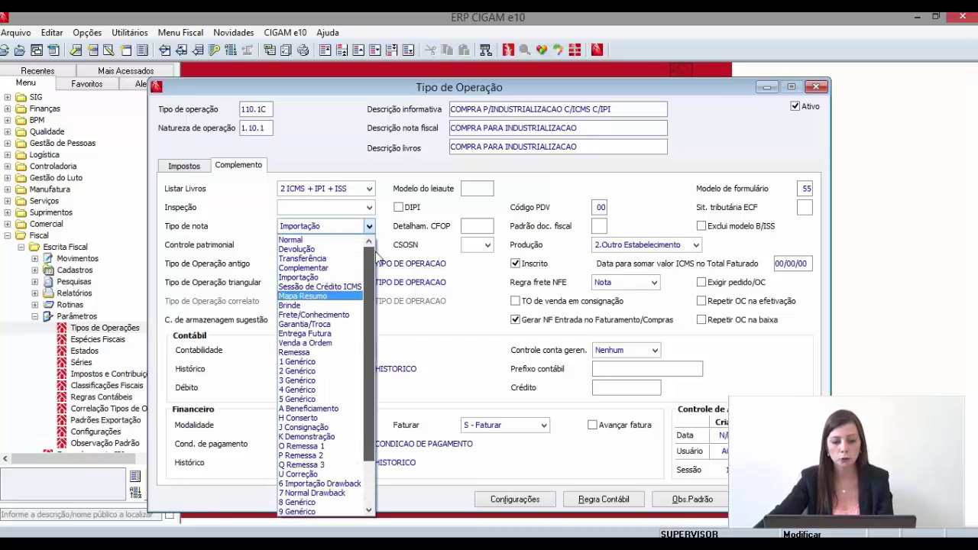
{"action": "left_click", "coordinate": [323, 239]}
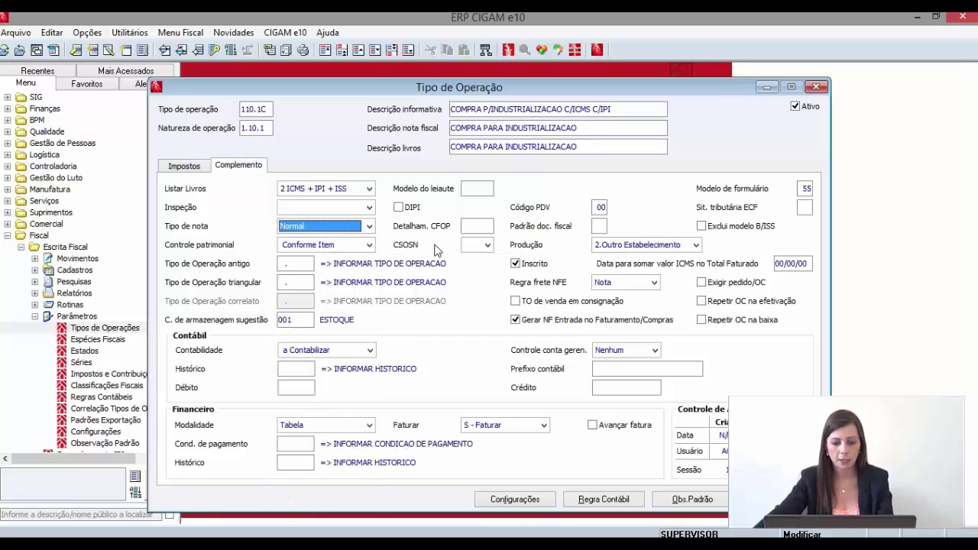
- Examine the Padrão doc. fiscal and Produção fields of operation type 1101C
{"action": "left_click", "coordinate": [598, 227]}
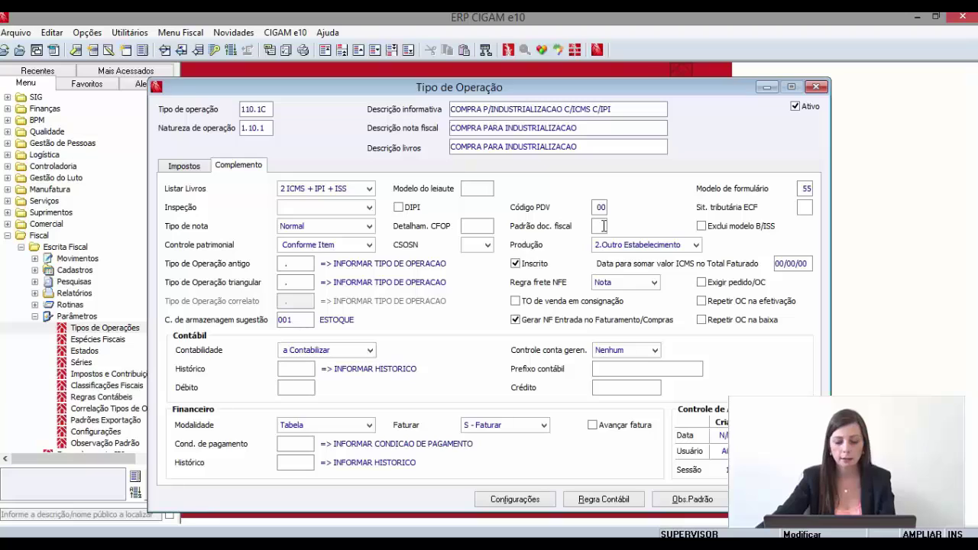
{"action": "key", "text": "Tab"}
{"action": "key", "text": "Tab"}
{"action": "key", "text": "Tab"}
{"action": "key", "text": "Tab"}
{"action": "key", "text": "Tab"}
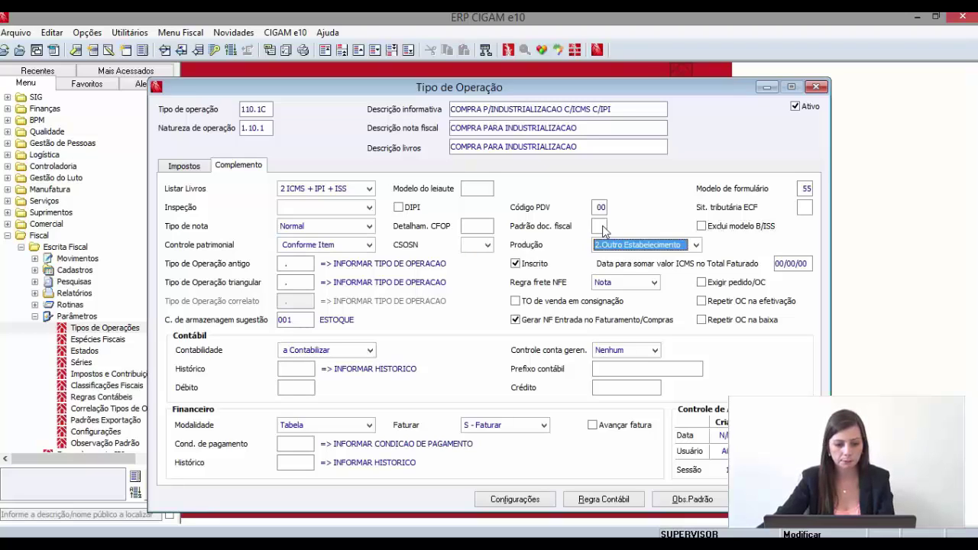
- Examine the Custo, ICMS, ST, Importação, Outras and IPI configuration settings of operation type 1101C
{"action": "left_click", "coordinate": [195, 169]}
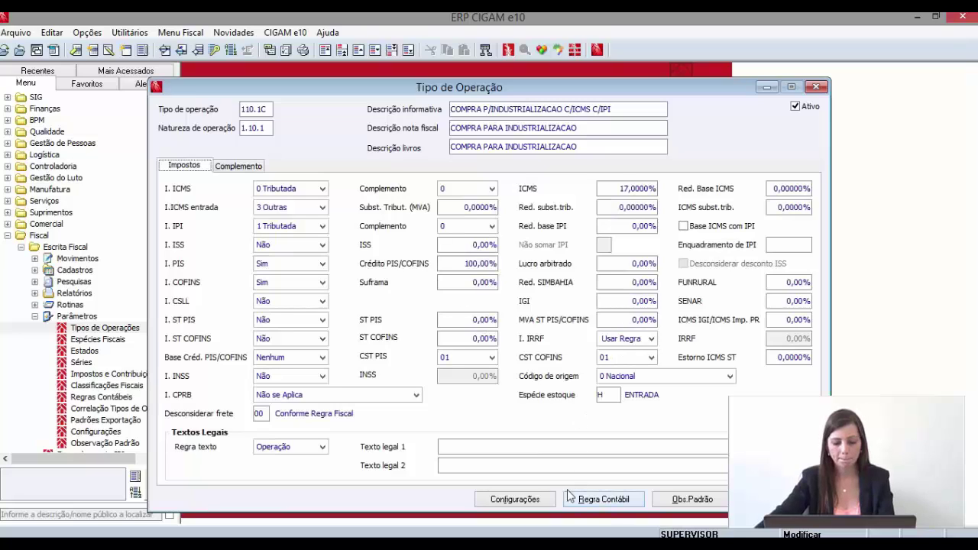
{"action": "left_click", "coordinate": [545, 502]}
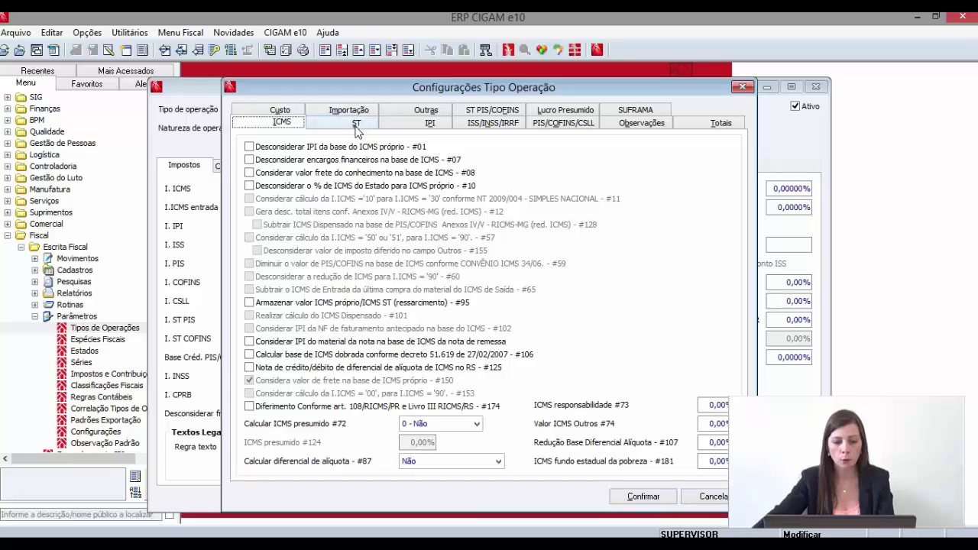
{"action": "left_click", "coordinate": [290, 112]}
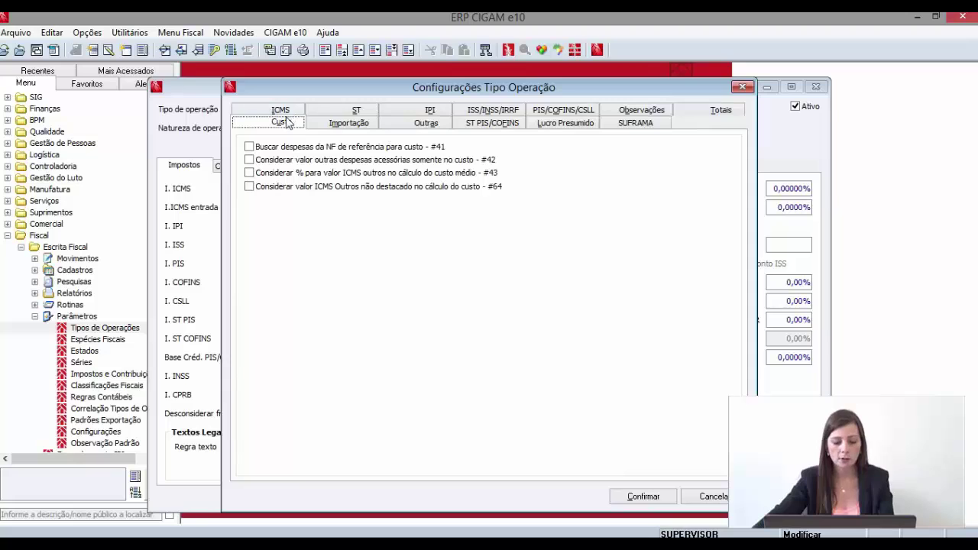
{"action": "left_click", "coordinate": [289, 113]}
{"action": "left_click", "coordinate": [325, 124]}
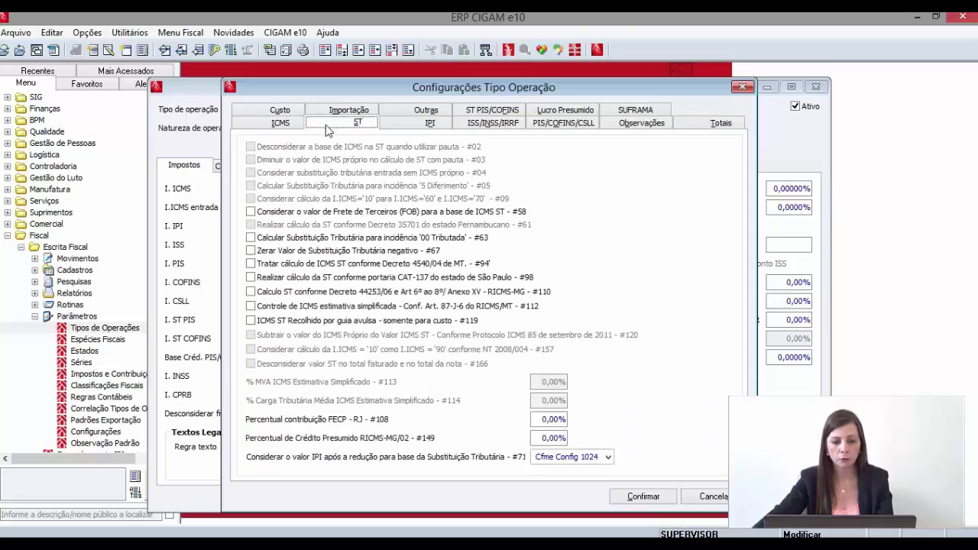
{"action": "left_click", "coordinate": [340, 111]}
{"action": "left_click", "coordinate": [397, 126]}
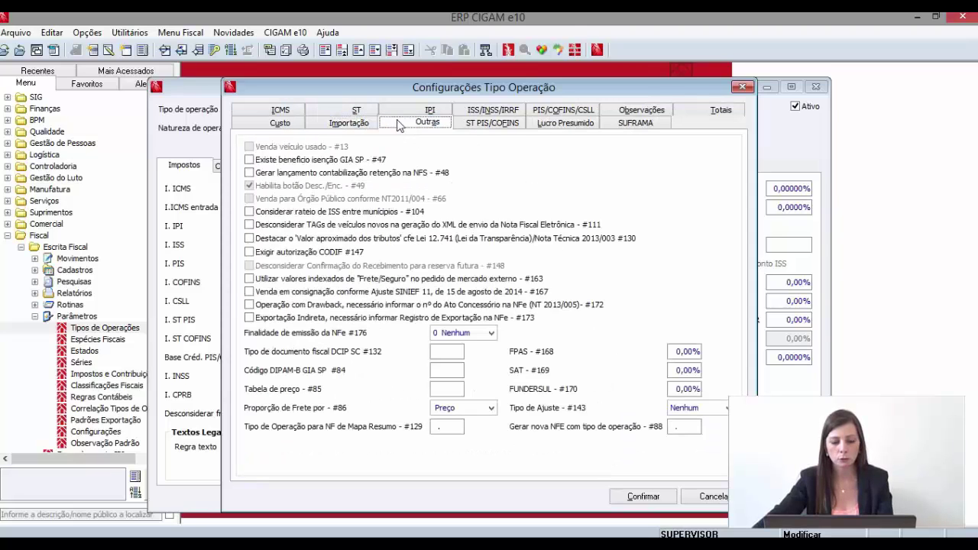
{"action": "left_click", "coordinate": [407, 114]}
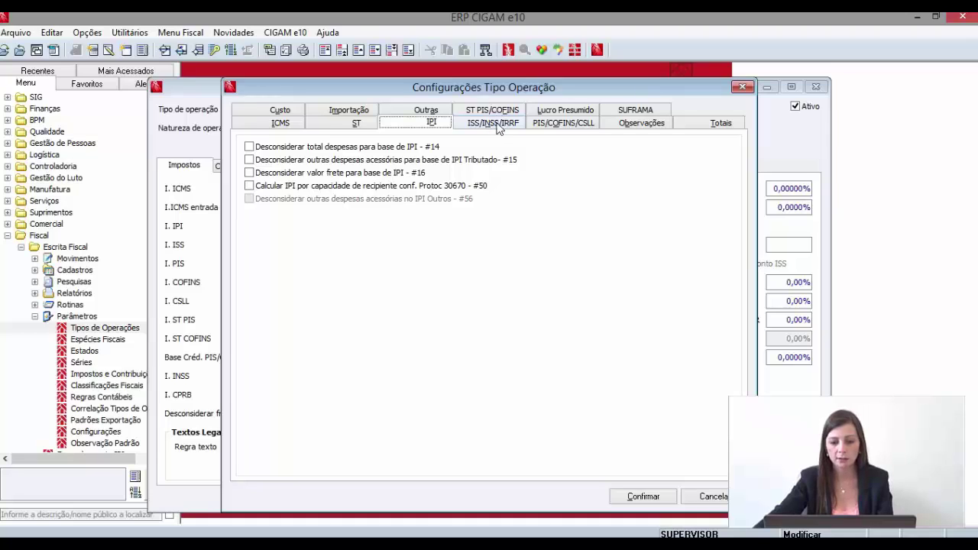
- Examine the PIS/COFINS/CSLL configuration of operation type 1101C, including the Percentual PIS #77 and Percentual COFINS #78 fields
{"action": "left_click", "coordinate": [542, 129]}
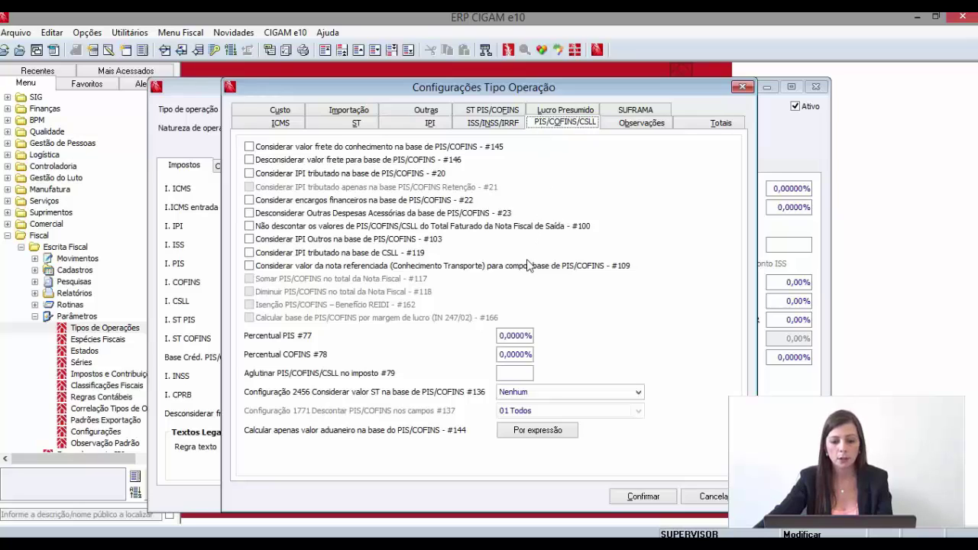
{"action": "left_click", "coordinate": [525, 336]}
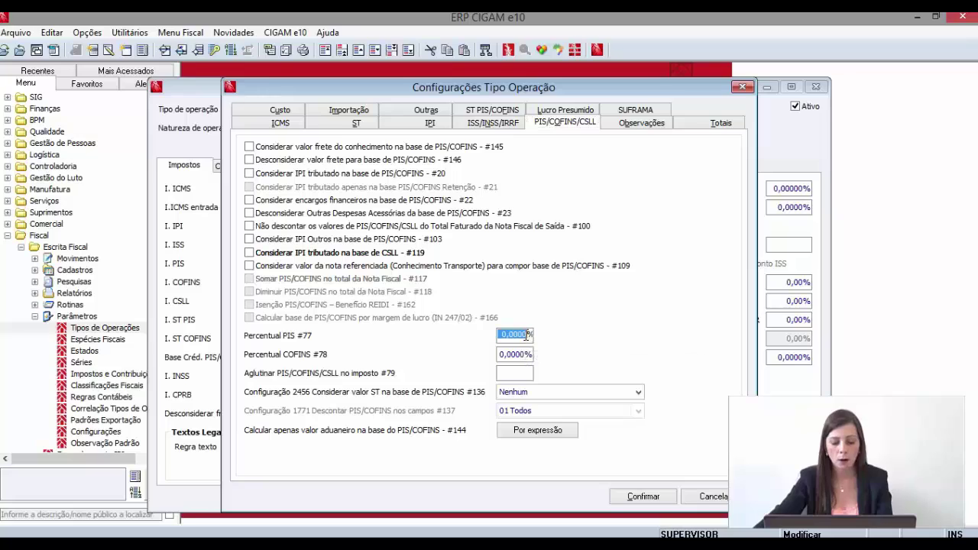
{"action": "left_click", "coordinate": [525, 356]}
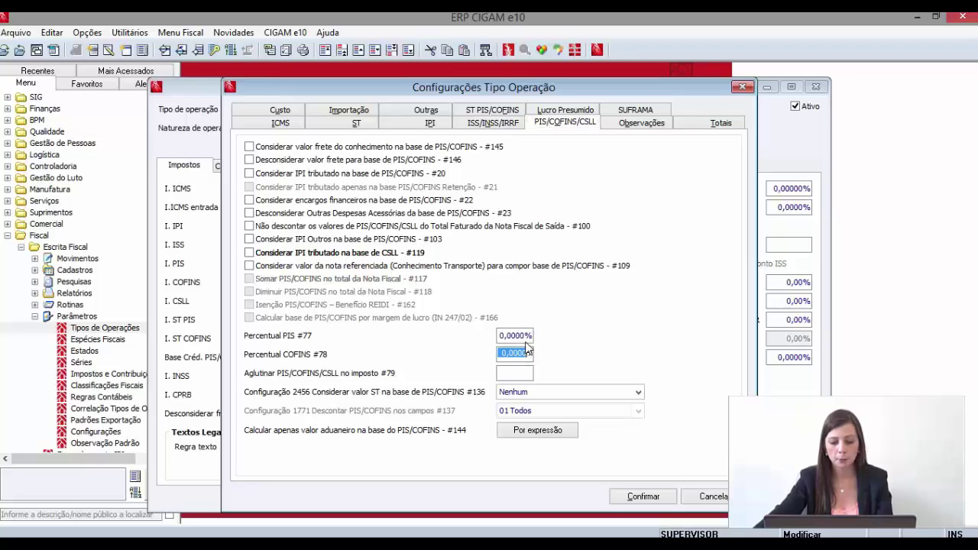
{"action": "left_click", "coordinate": [529, 336]}
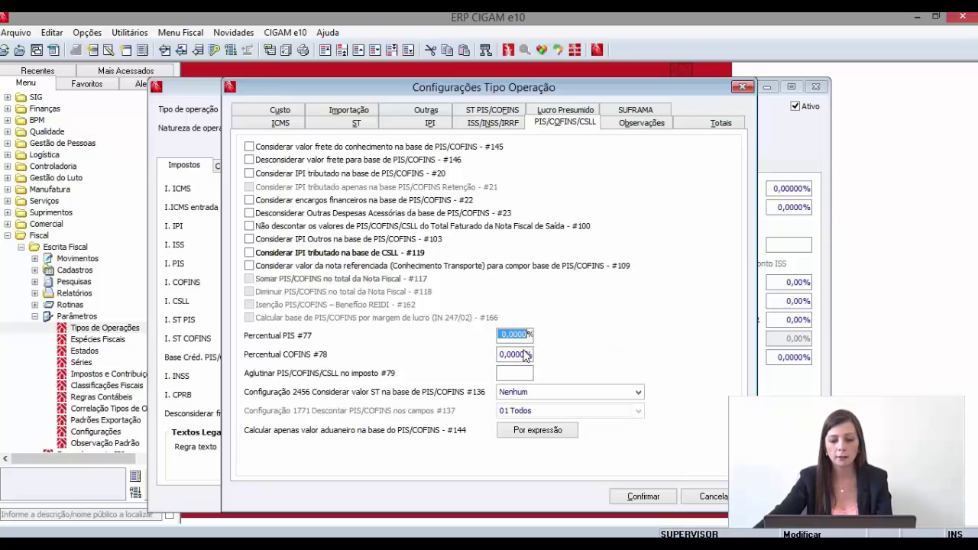
{"action": "left_click", "coordinate": [526, 353]}
{"action": "left_click", "coordinate": [524, 337]}
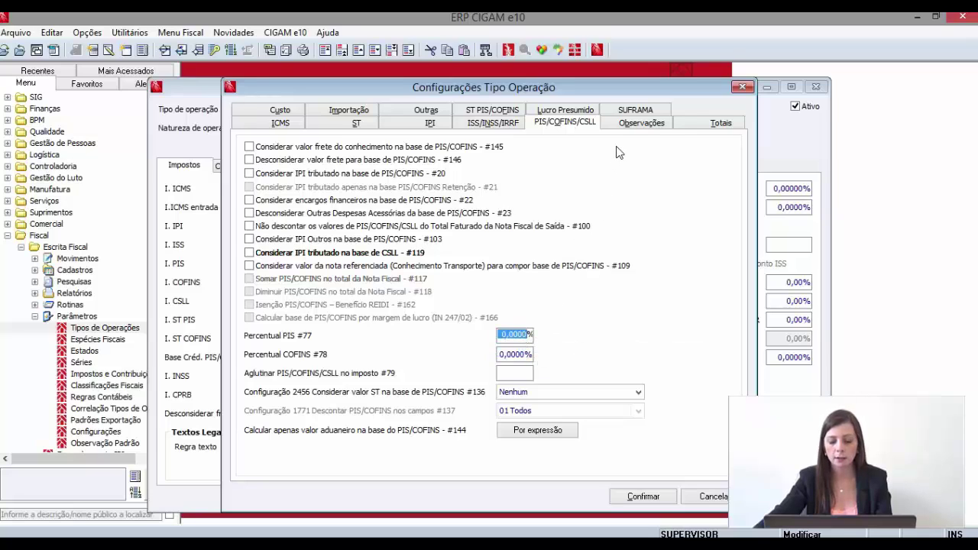
- Examine the Observações configuration of operation type 1101C, then close the configuration window
{"action": "left_click", "coordinate": [626, 128]}
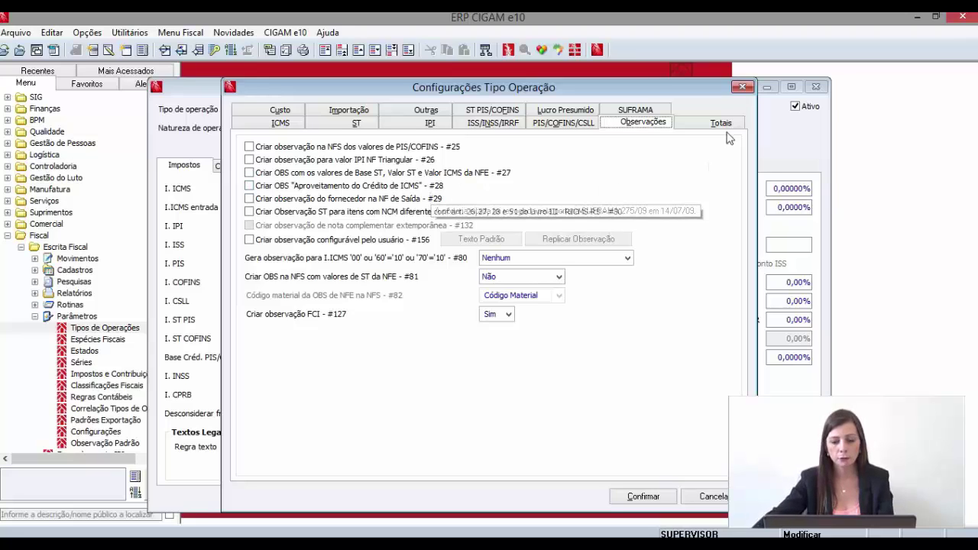
{"action": "left_click", "coordinate": [741, 86]}
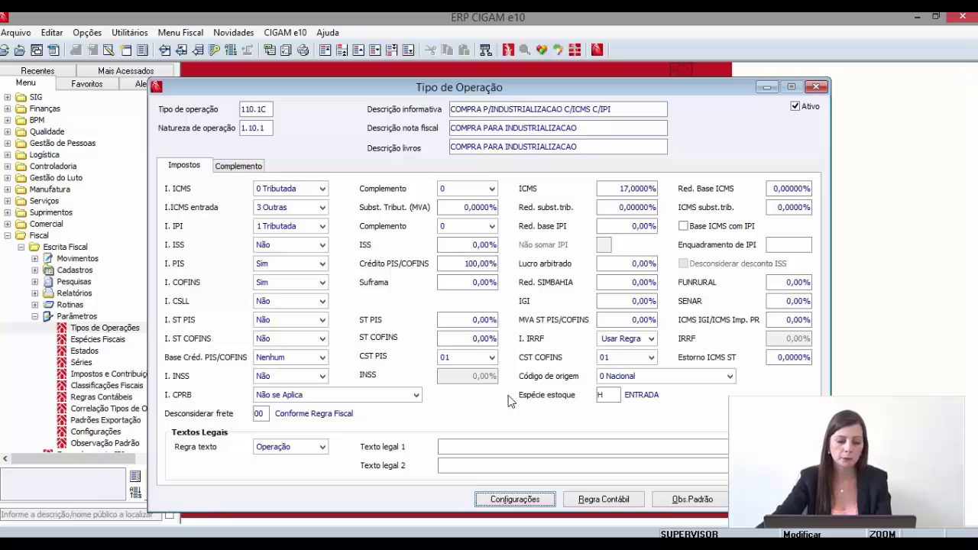
- Reopen the configuration settings of operation type 1101C
{"action": "left_click", "coordinate": [543, 502]}
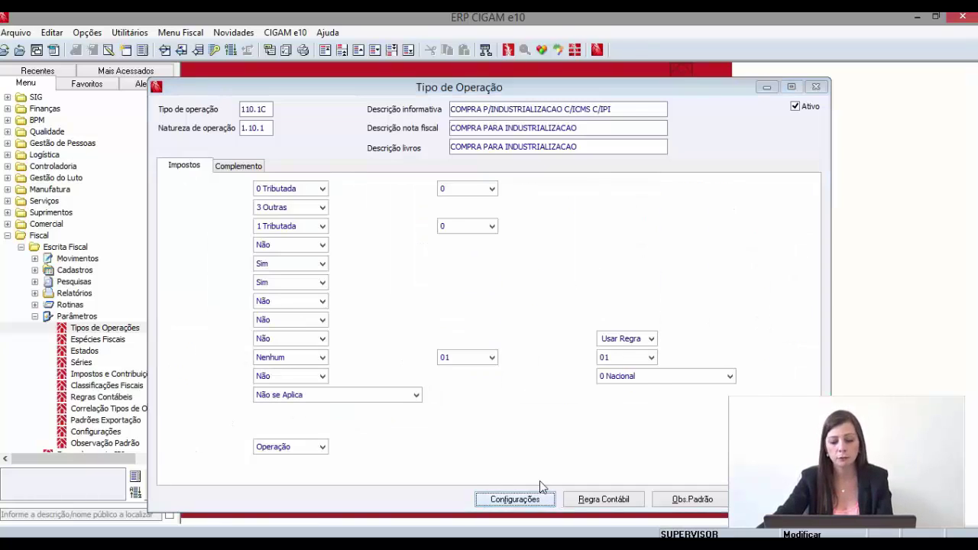